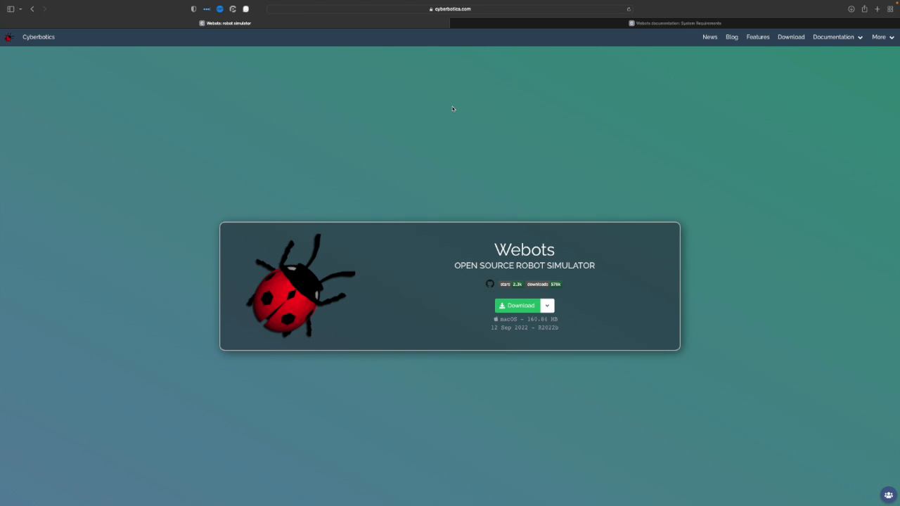
- Check the supported macOS versions in the Webots system requirements and compare them with this Mac's version information
left_click(551, 27)
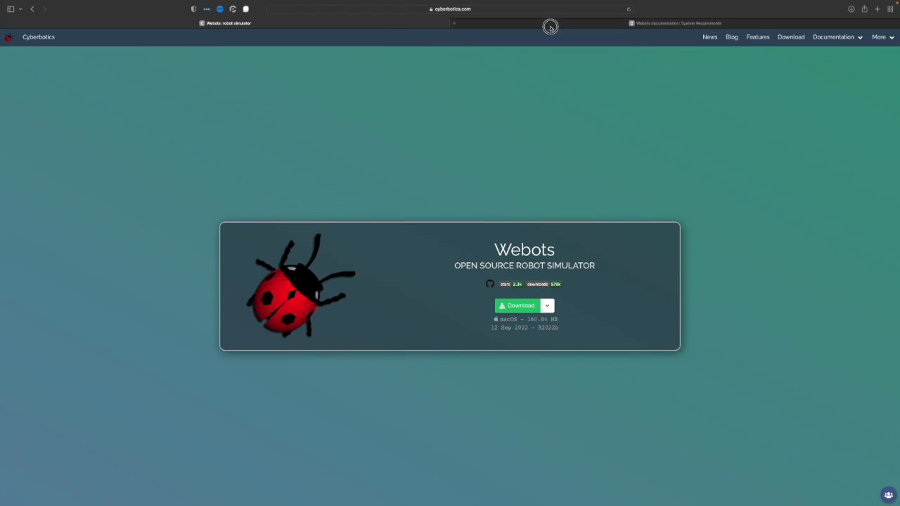
left_click_drag(387, 100, 569, 99)
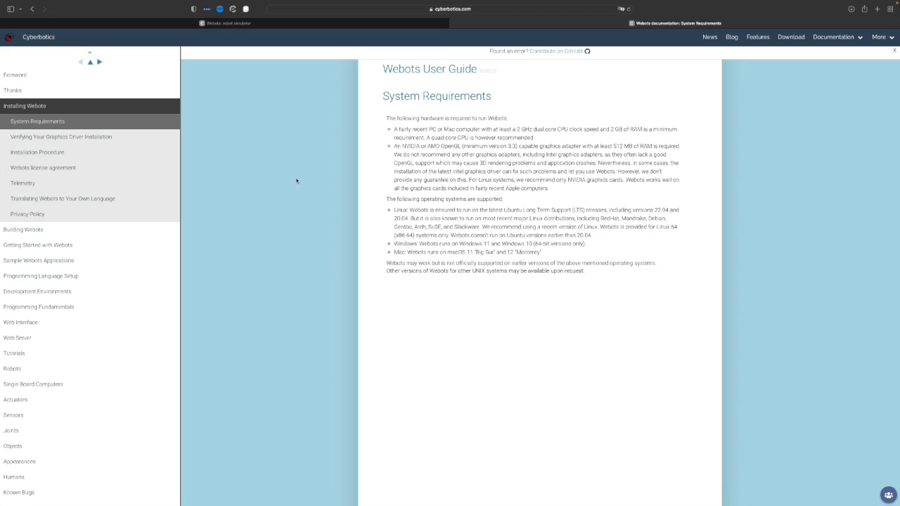
left_click_drag(448, 252, 592, 253)
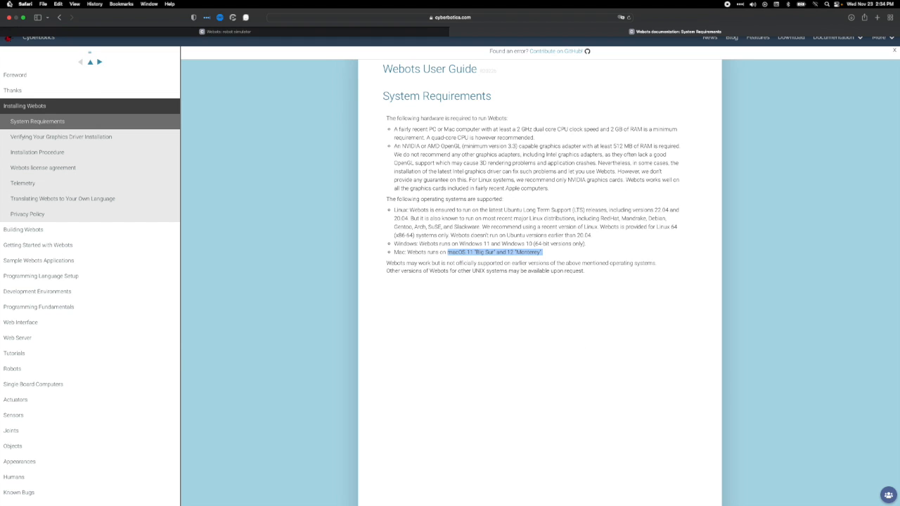
left_click(9, 4)
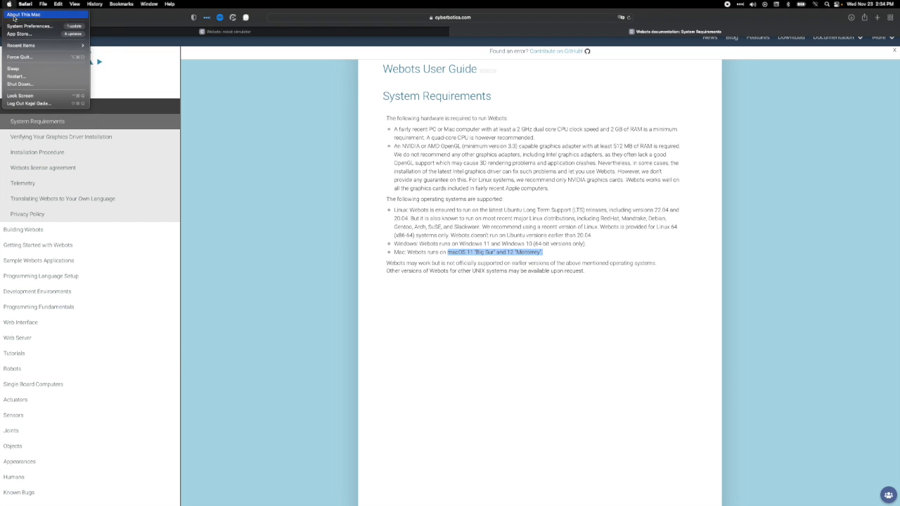
left_click(14, 15)
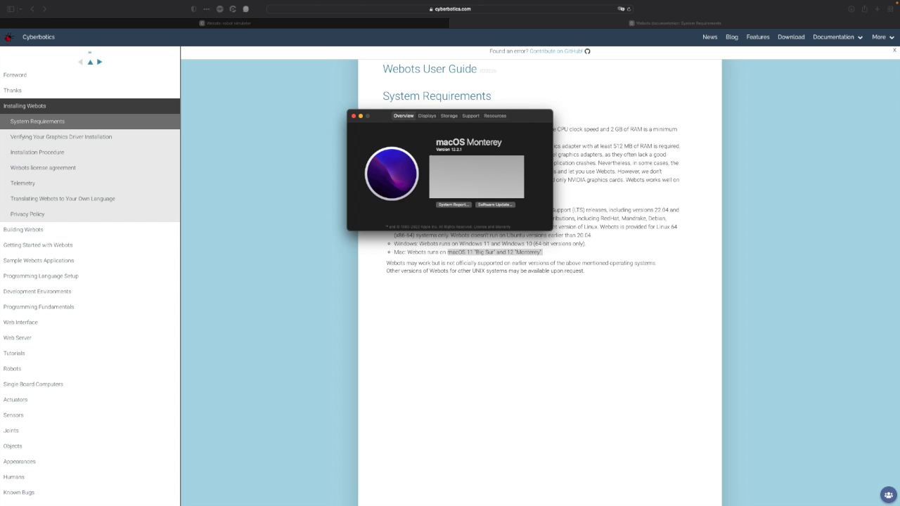
left_click(354, 115)
- Download the macOS version of Webots from the Cyberbotics home page
left_click(214, 33)
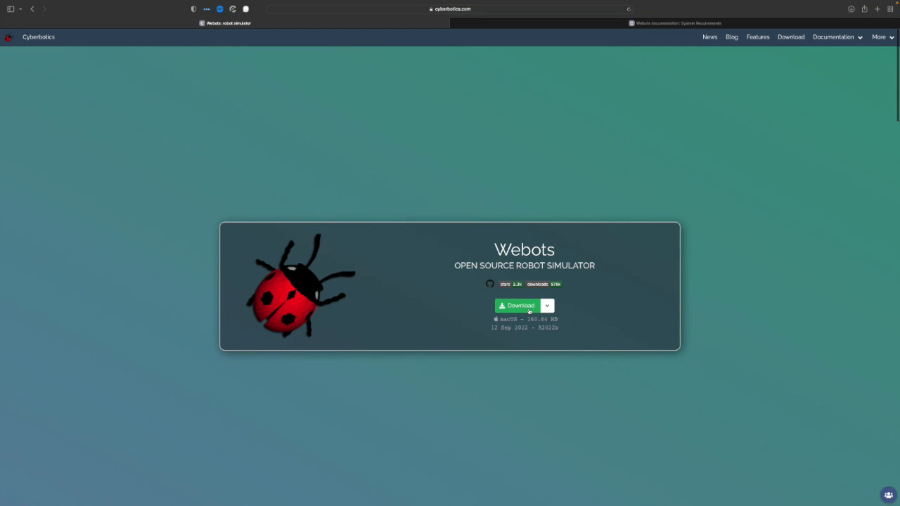
left_click(529, 310)
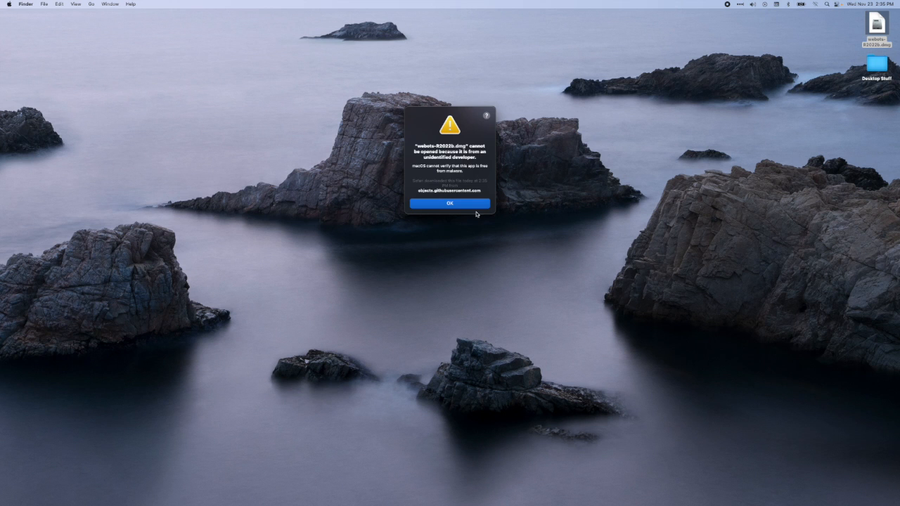
- Allow the blocked webots-R2022b.dmg to open in the Security & Privacy preferences and copy Webots into the Applications folder
key("super+space")
type("syst")
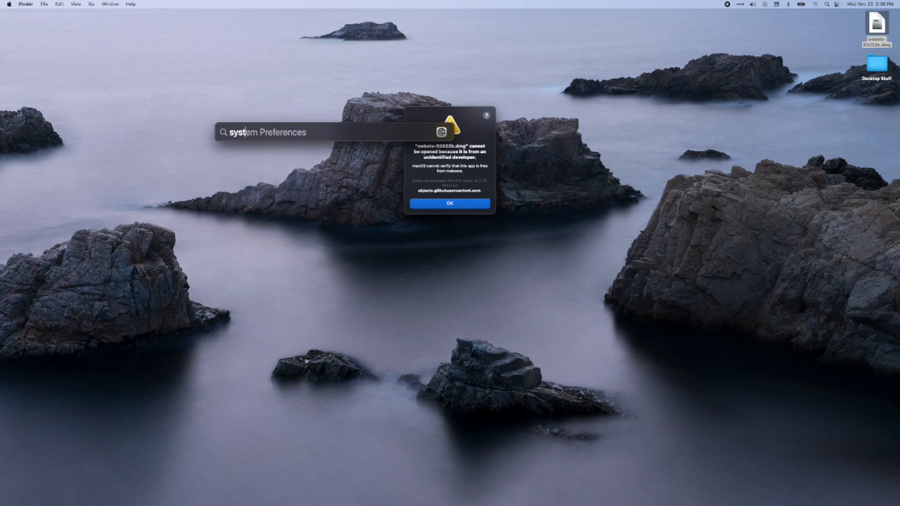
key("Return")
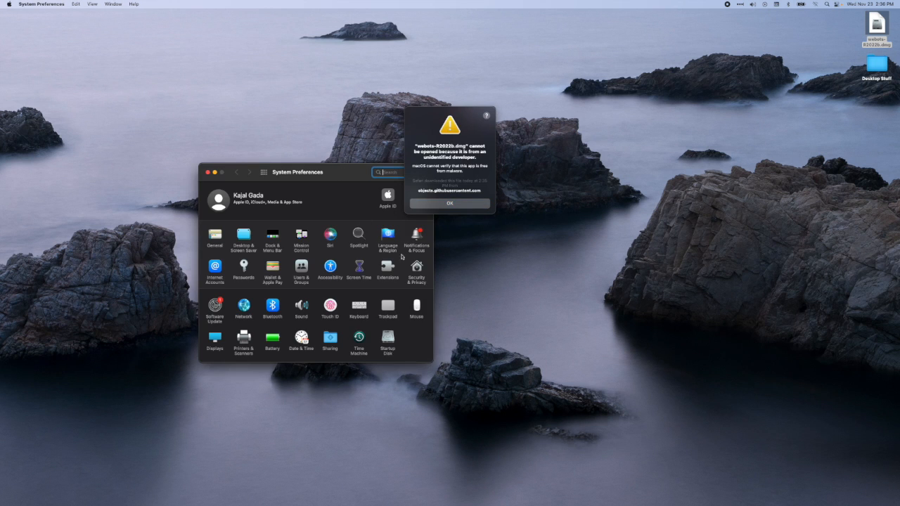
left_click(416, 269)
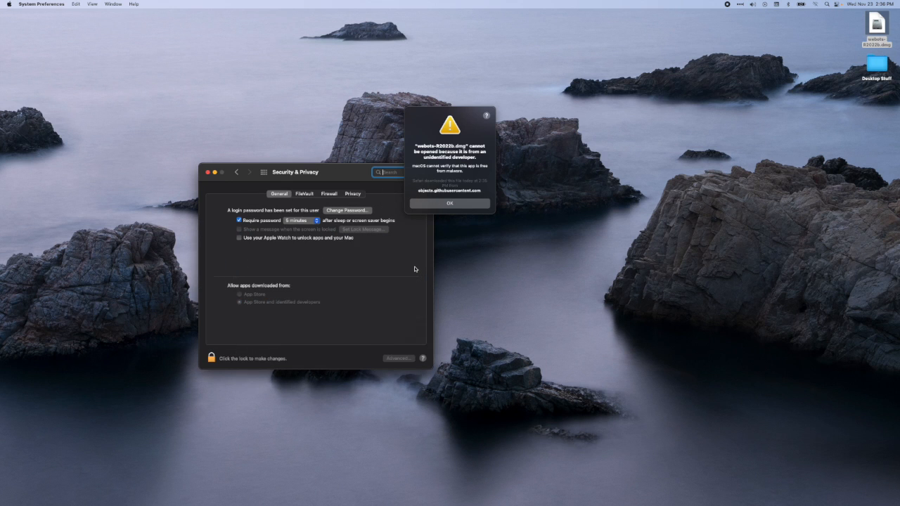
left_click(457, 203)
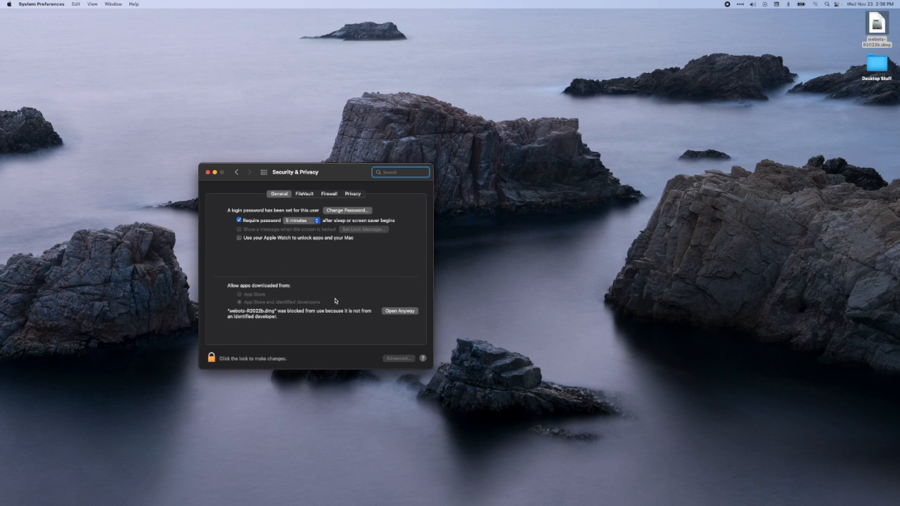
left_click(398, 310)
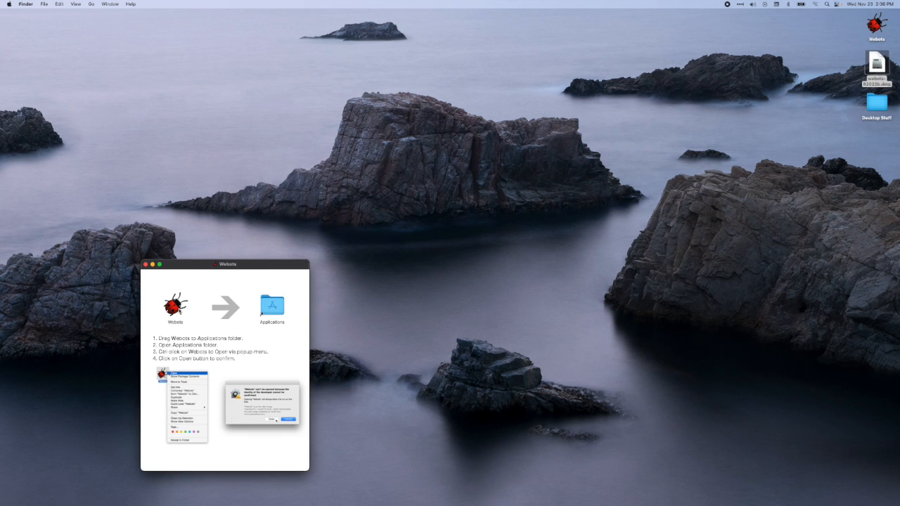
left_click_drag(175, 304, 279, 309)
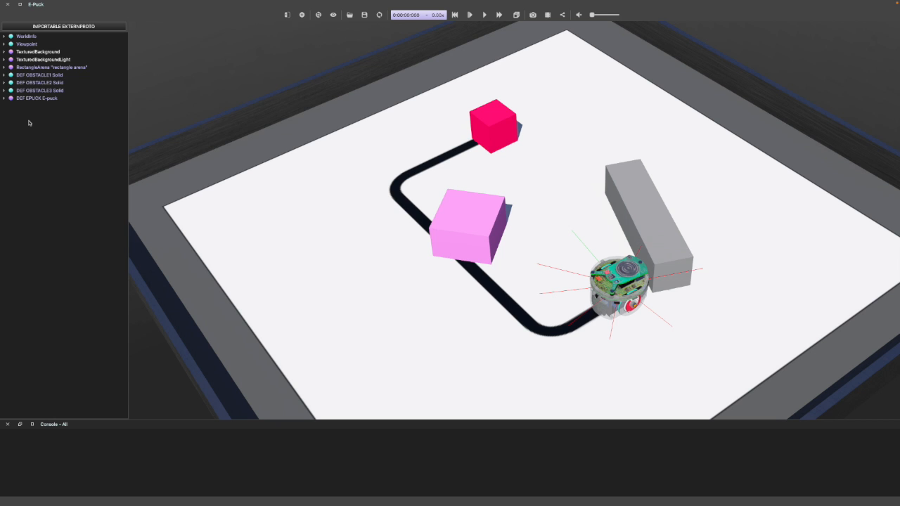
- Examine the E-Puck world by selecting its rectangle arena, obstacles and robot, and toggle the scene tree's visibility
scroll(217, 114, "down", 5)
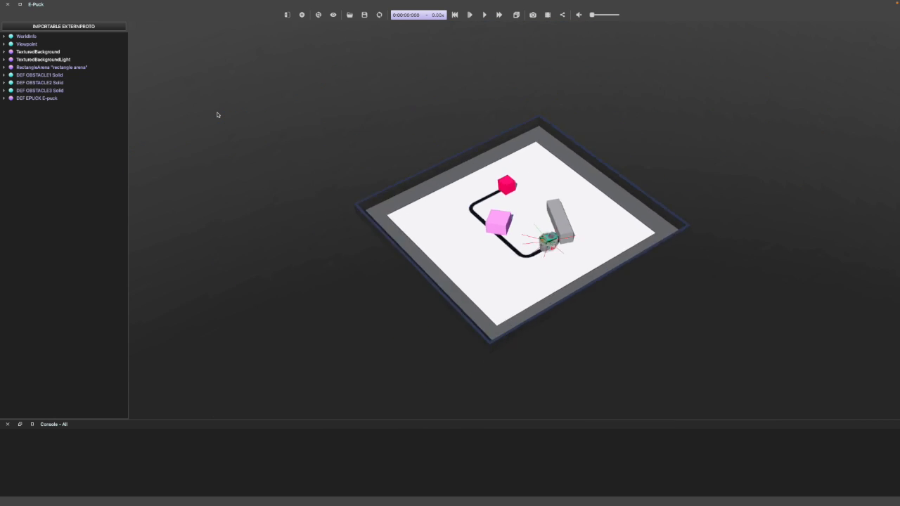
scroll(218, 114, "up", 10)
scroll(218, 114, "down", 5)
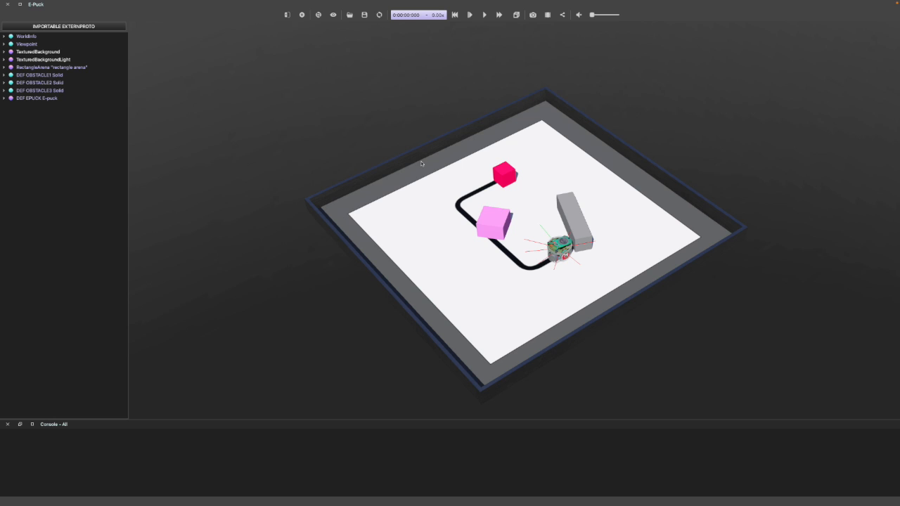
left_click(422, 164)
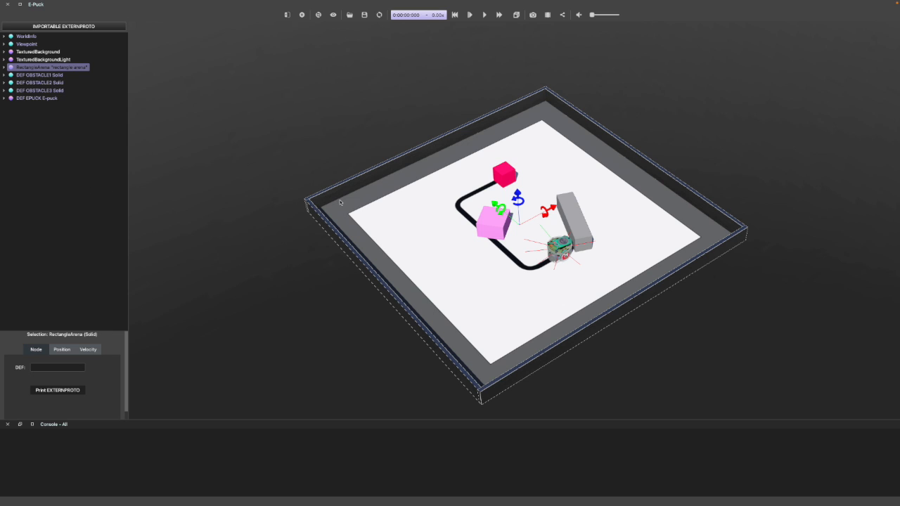
left_click(60, 75)
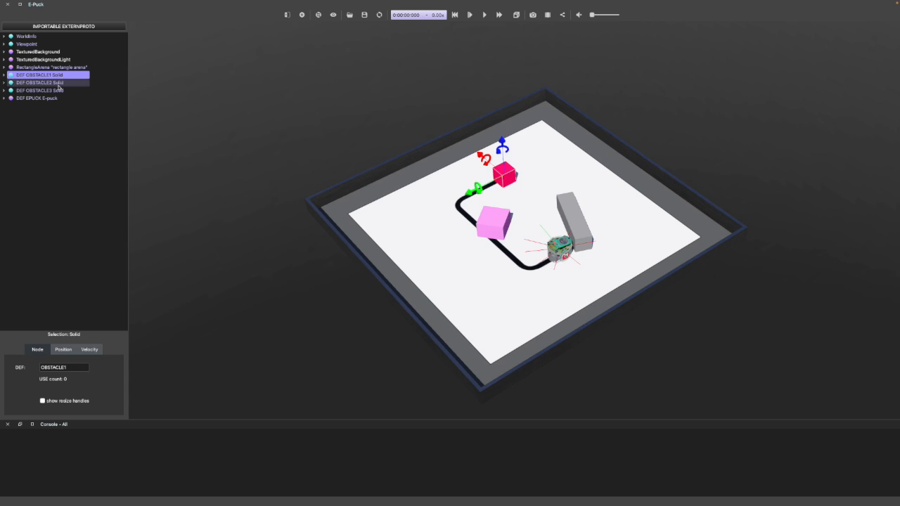
left_click(57, 83)
left_click(56, 98)
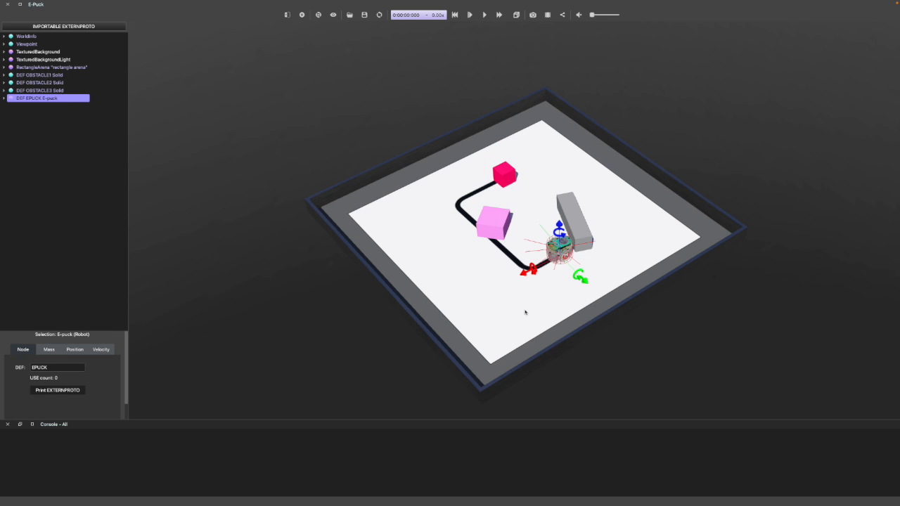
left_click(31, 82)
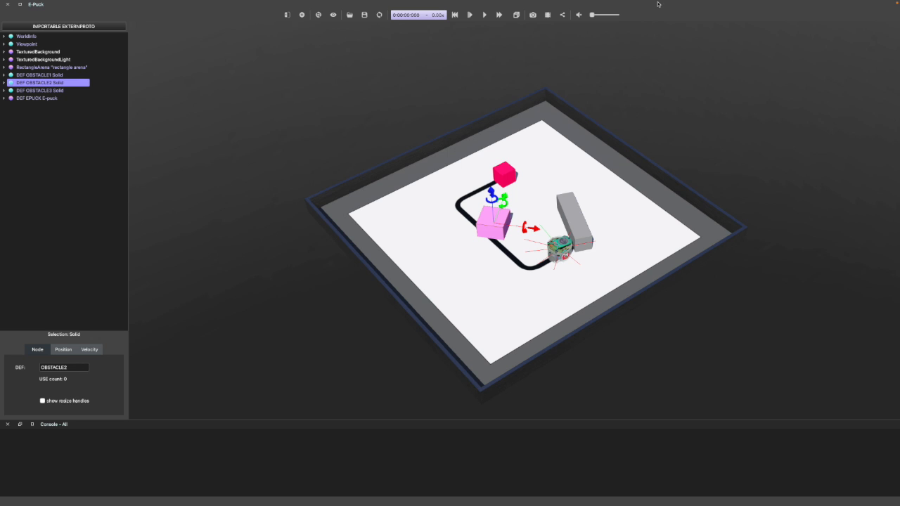
left_click(287, 15)
left_click(287, 15)
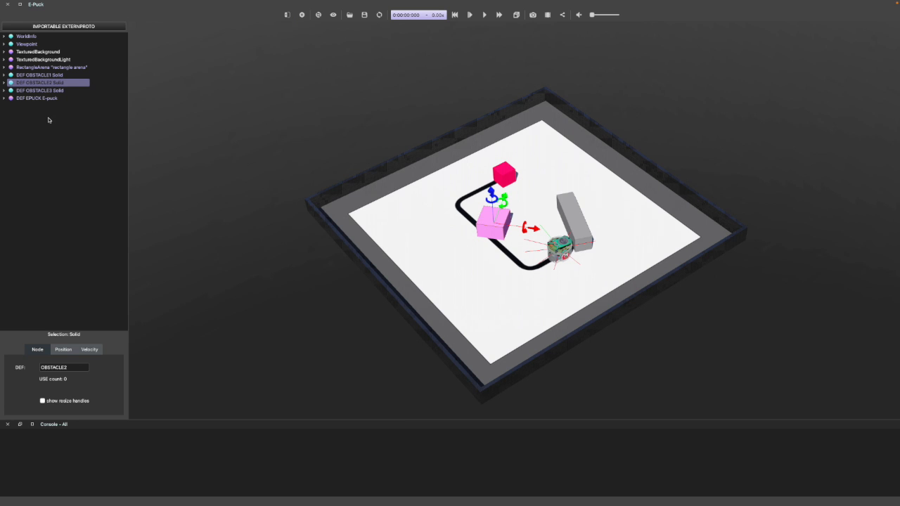
- Browse the Webots PROTO objects, search for "e-p" and add the E-puck (Robot) node from the current world file
left_click(302, 15)
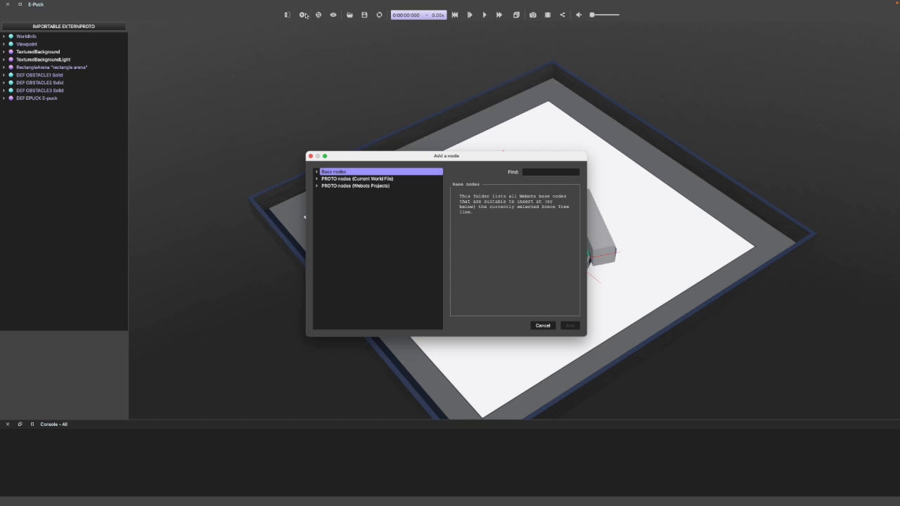
left_click(331, 187)
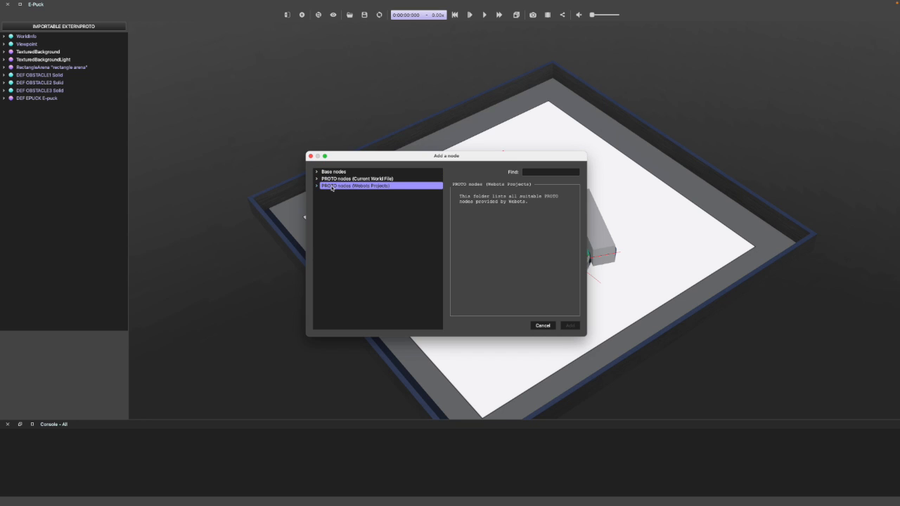
left_click(316, 186)
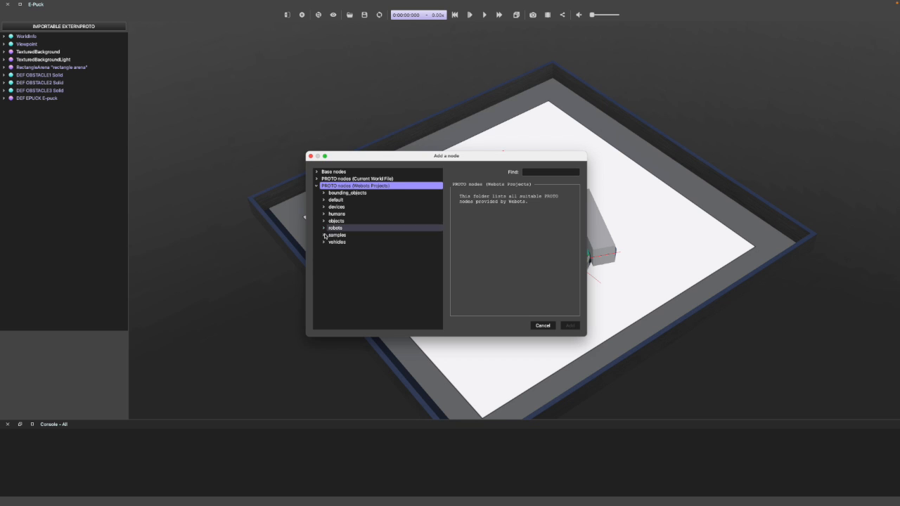
left_click(324, 220)
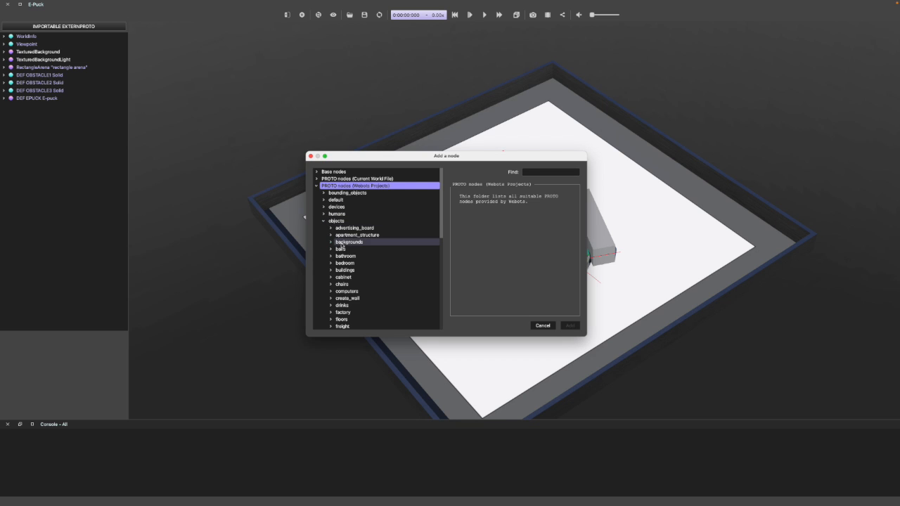
left_click(331, 249)
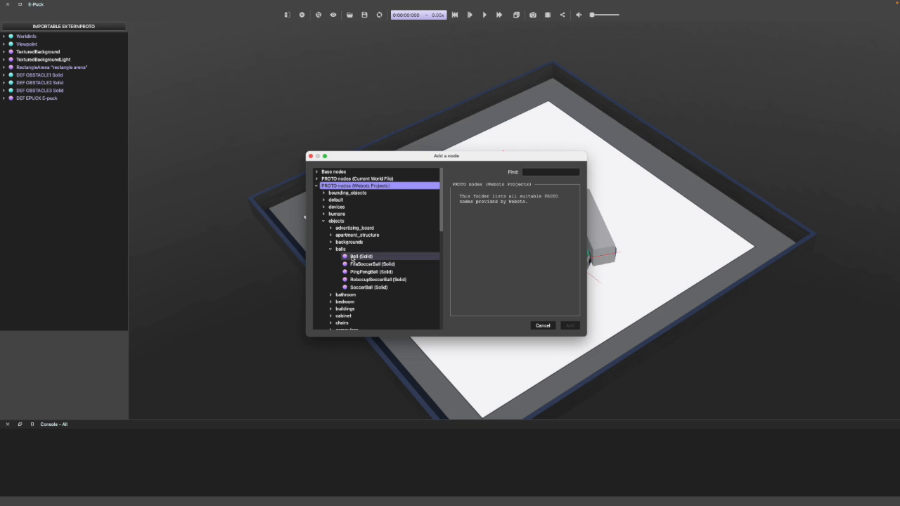
left_click(354, 258)
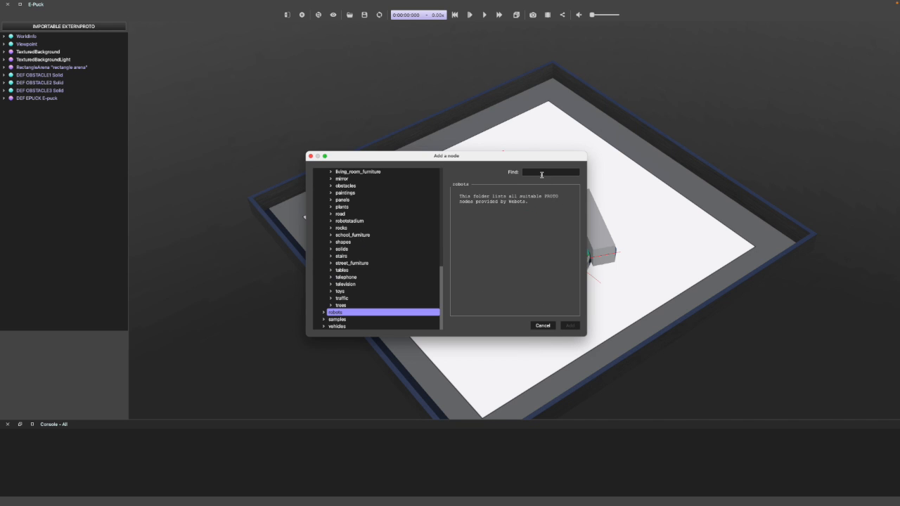
left_click(541, 173)
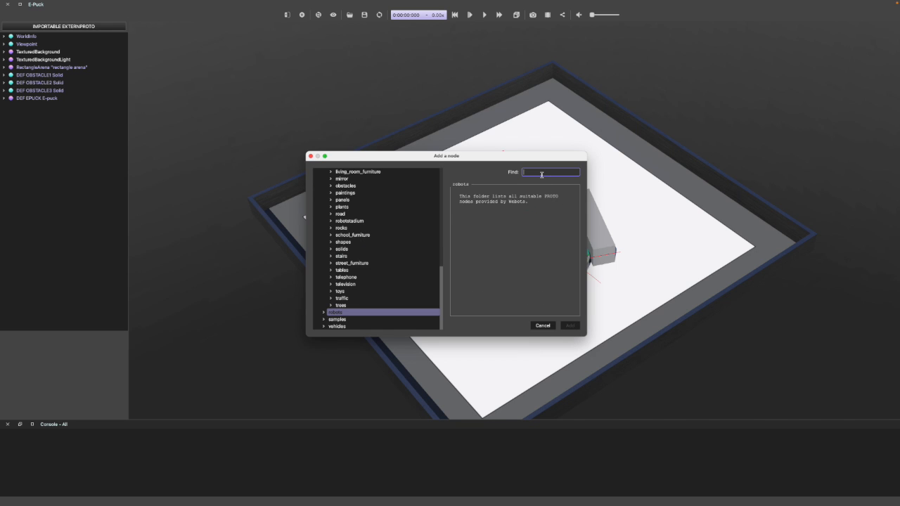
type("c")
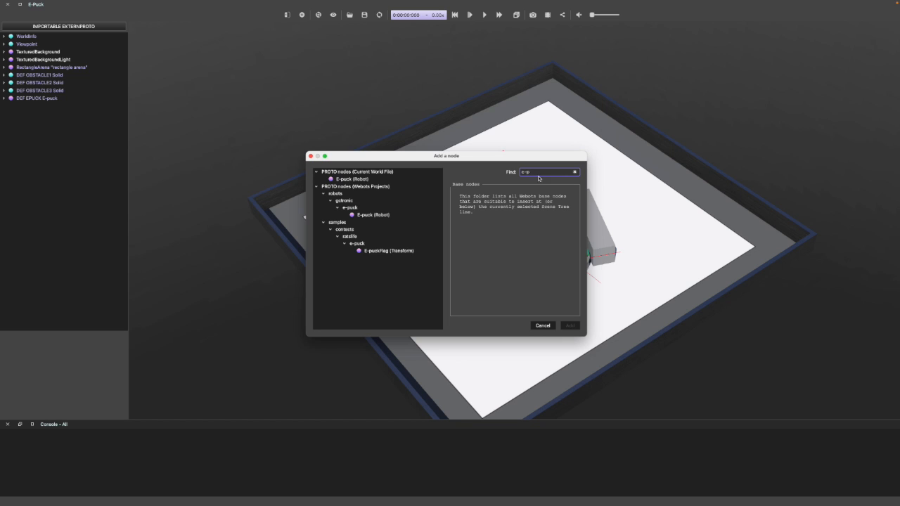
left_click(375, 180)
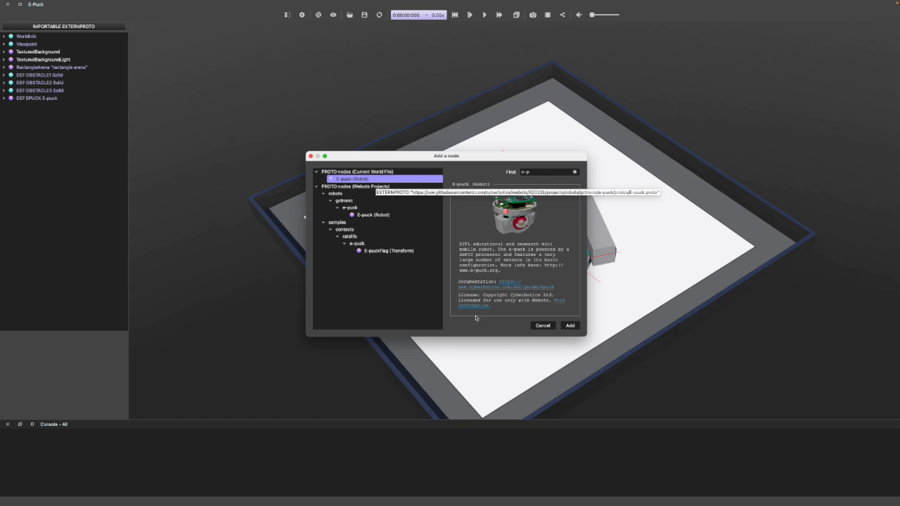
left_click(571, 326)
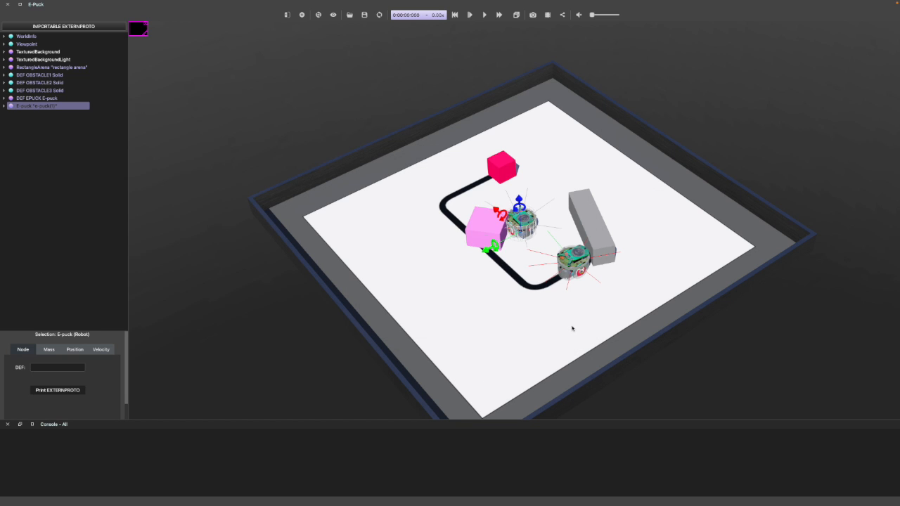
- Compare the two E-puck robots in the arena and examine the property fields of the added one
left_click(581, 268)
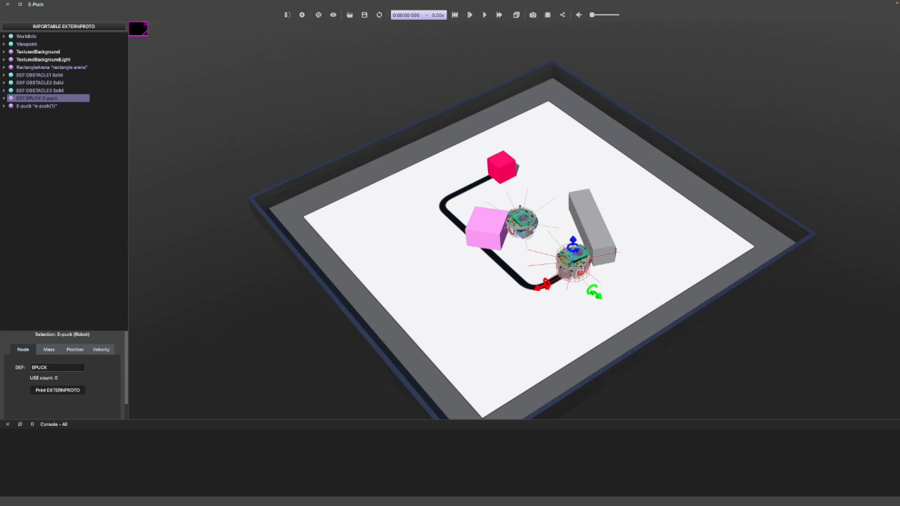
left_click(519, 222)
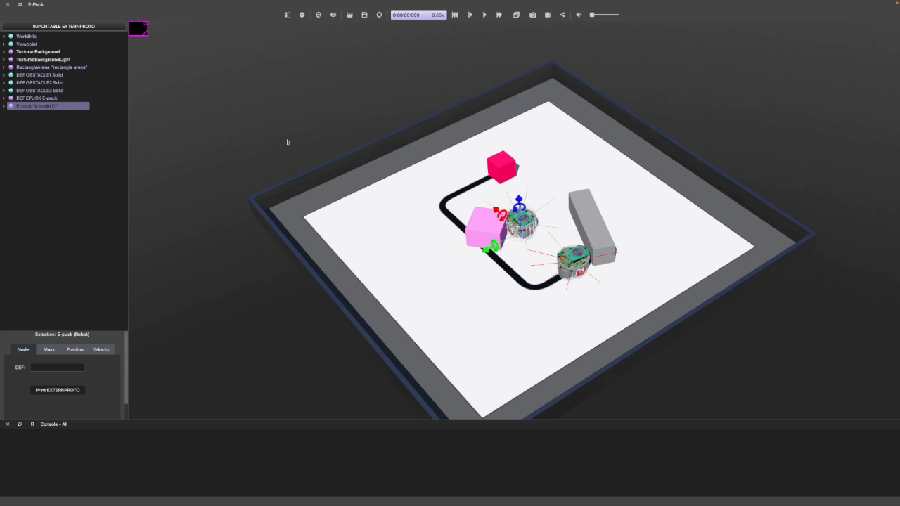
left_click(17, 106)
left_click(3, 106)
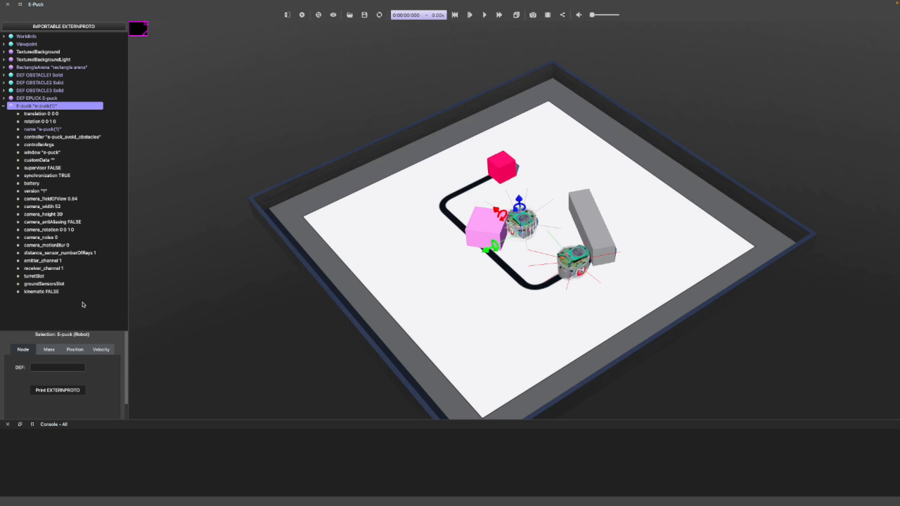
left_click(26, 136)
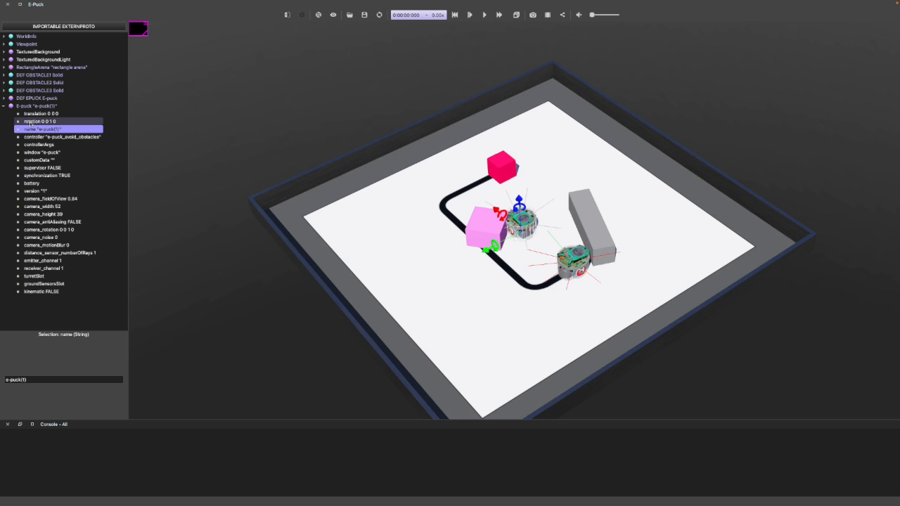
- Set the y translation of the added E-puck robot to 1 m
left_click(32, 113)
left_click(45, 379)
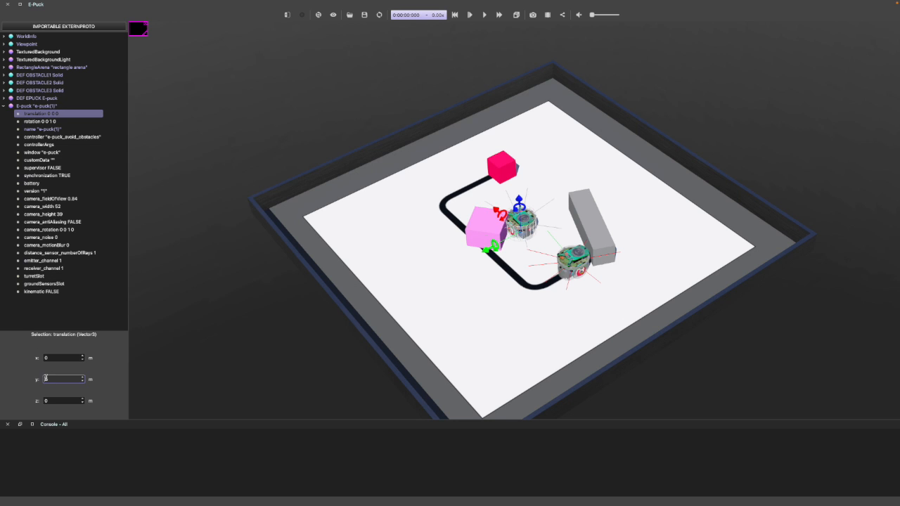
type("1")
key("Return")
scroll(492, 230, "down", 5)
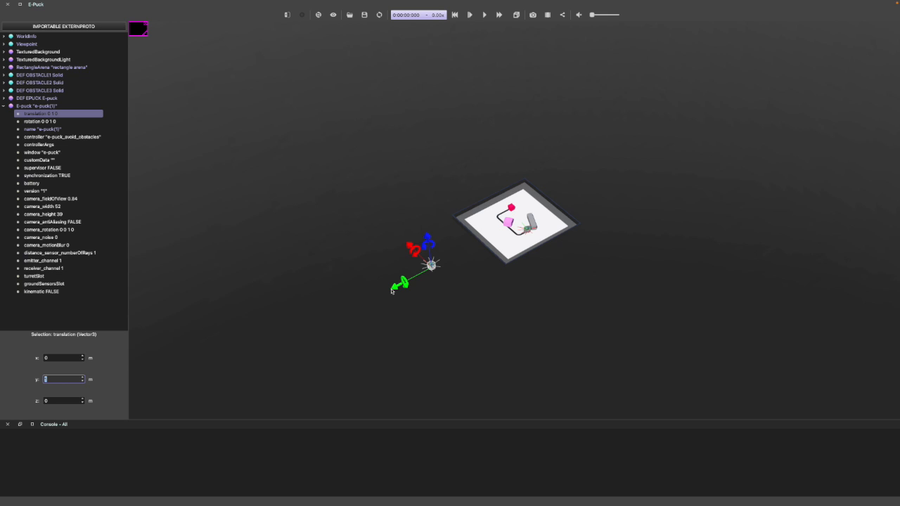
- Use the added E-puck's handles to move it to about y -0.05 m, z 0.07 m and rotate it about 1.57 rad around z
left_click_drag(392, 291, 497, 261)
scroll(497, 261, "up", 10)
scroll(638, 190, "down", 5)
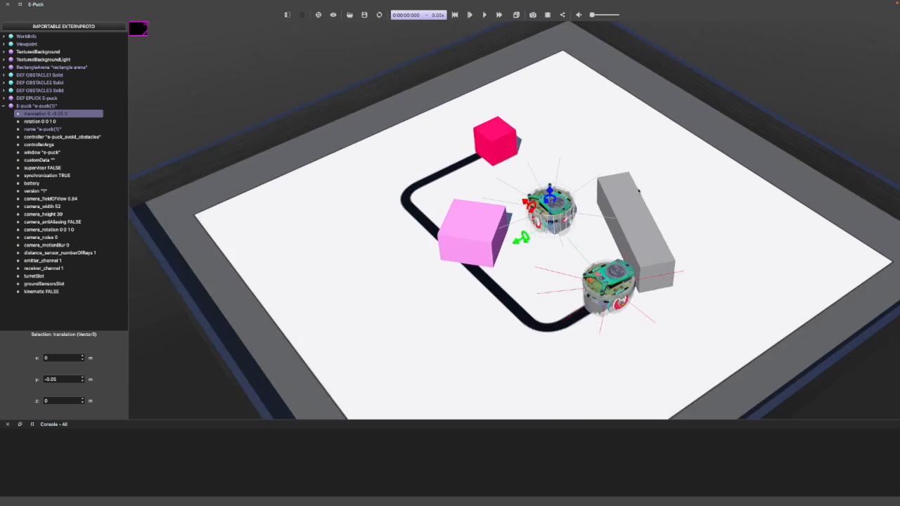
scroll(638, 190, "down", 5)
mouse_move(536, 193)
left_mouse_down()
mouse_move(536, 166)
mouse_move(540, 184)
mouse_move(531, 185)
left_mouse_up()
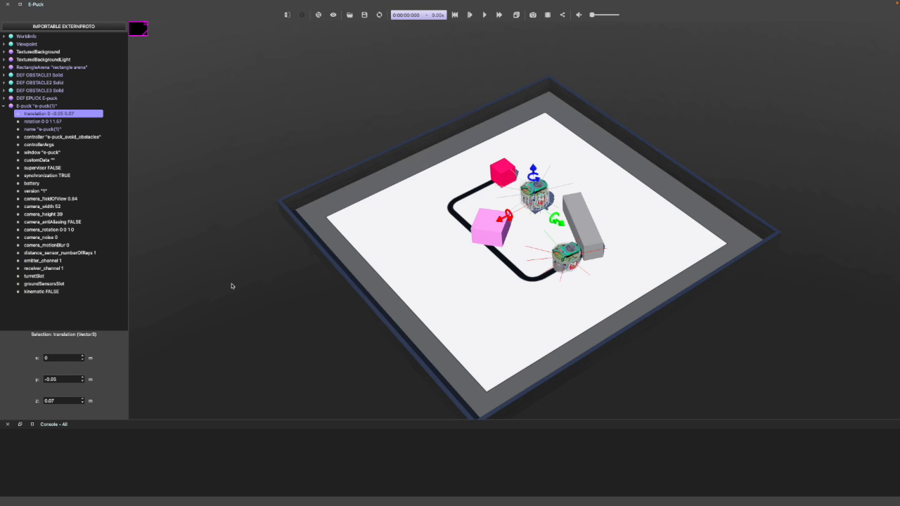
- Enable the optional rendering of the coordinate system in the 3D view
mouse_move(183, 2)
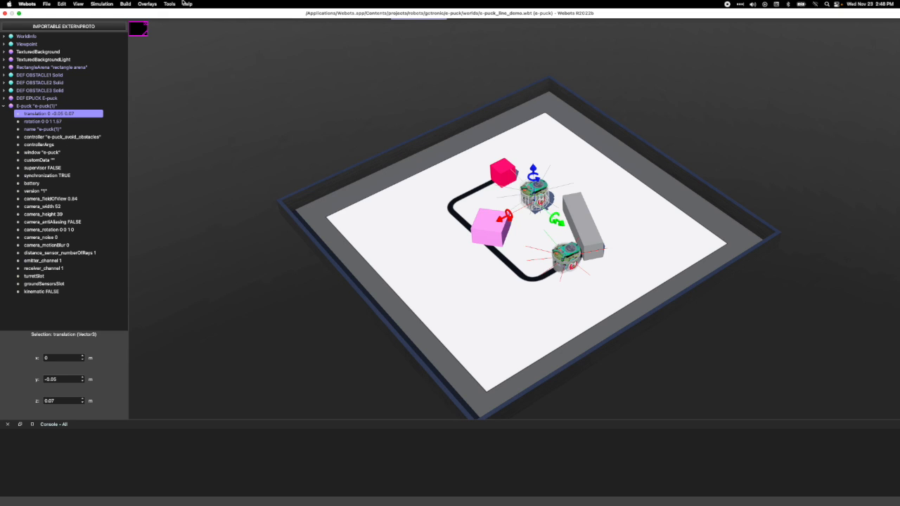
left_click(79, 4)
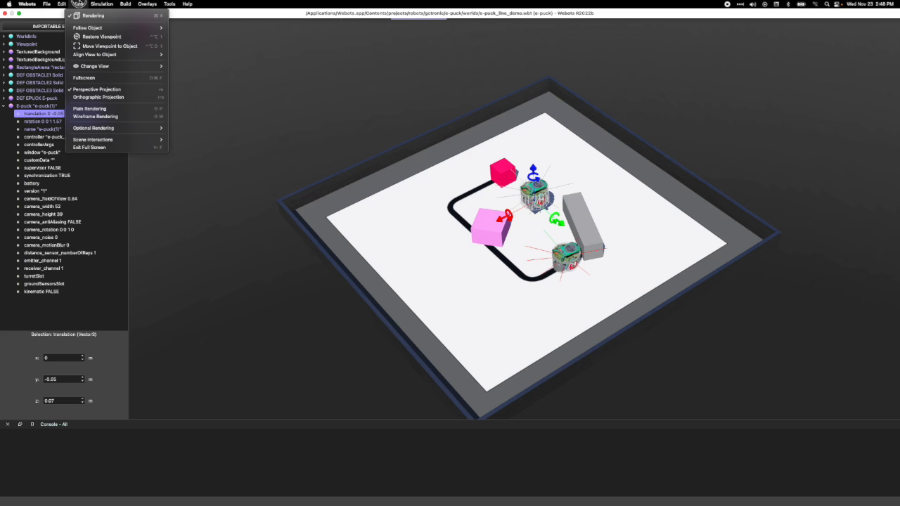
mouse_move(98, 128)
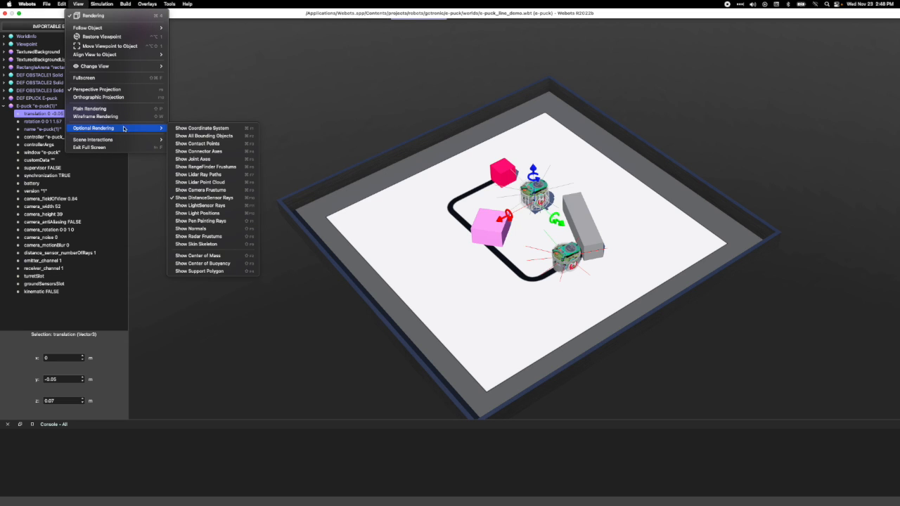
left_click(197, 128)
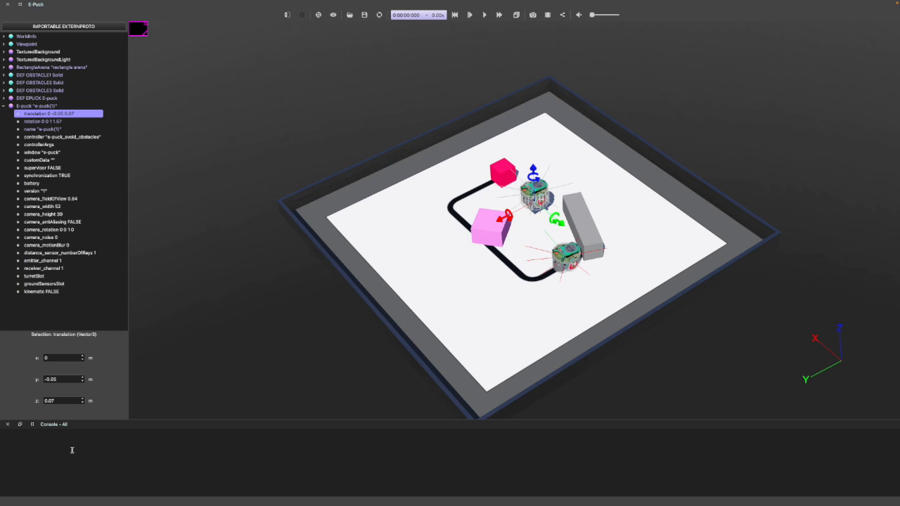
- Raise the added E-puck to a z translation of 0.5 m, return it to z 0 and deselect it
double_click(67, 400)
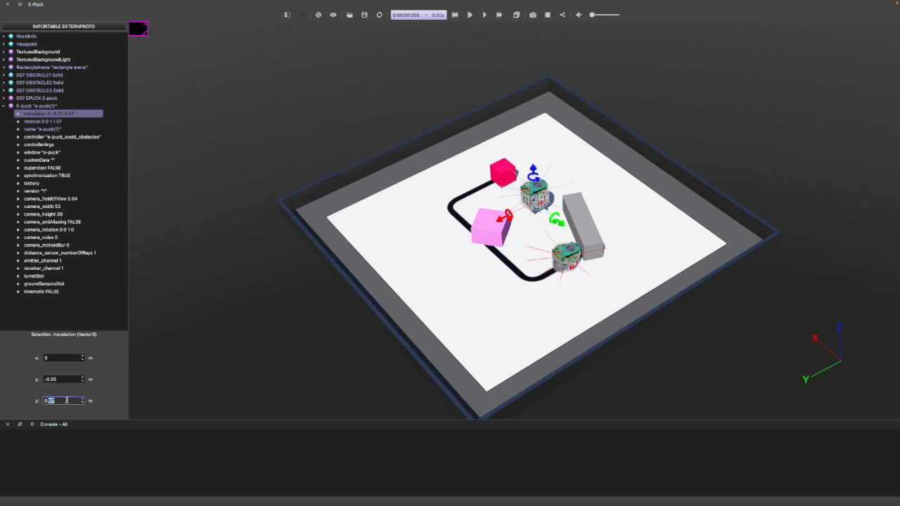
type("0.5")
key("Return")
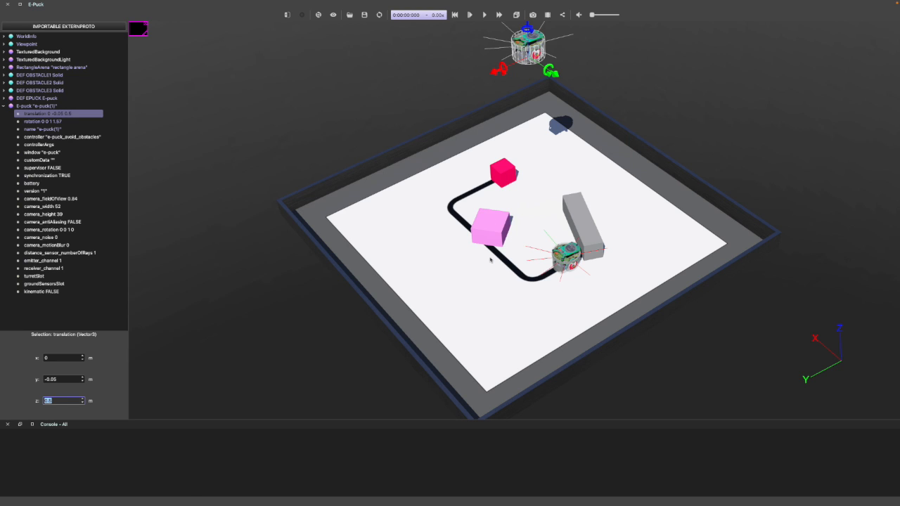
type("0")
key("Return")
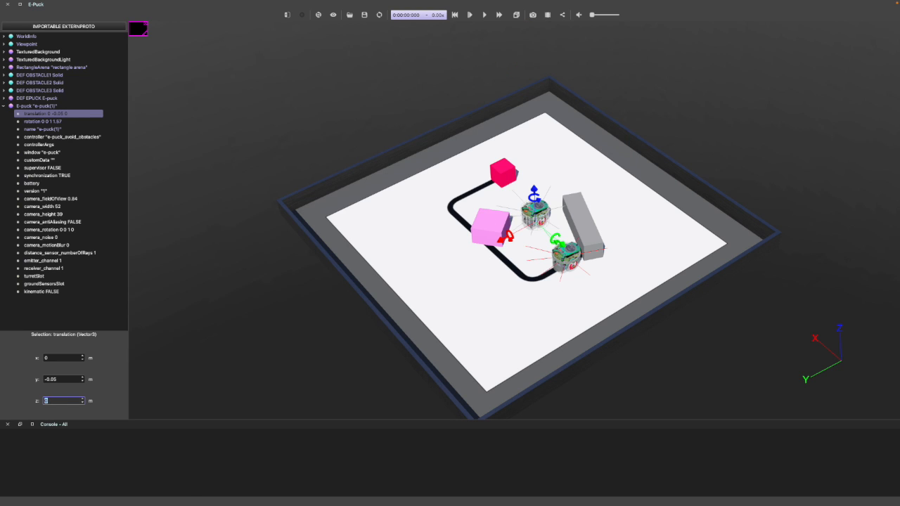
left_click(70, 199)
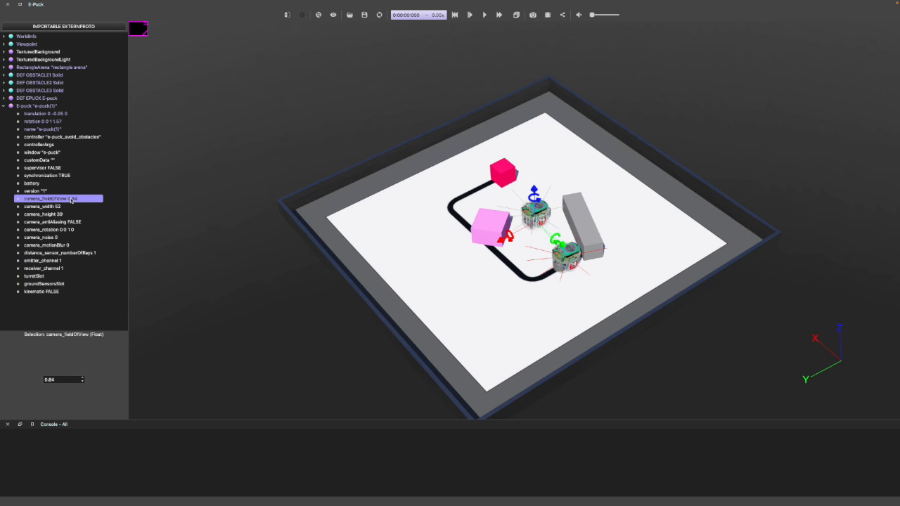
left_click(211, 313)
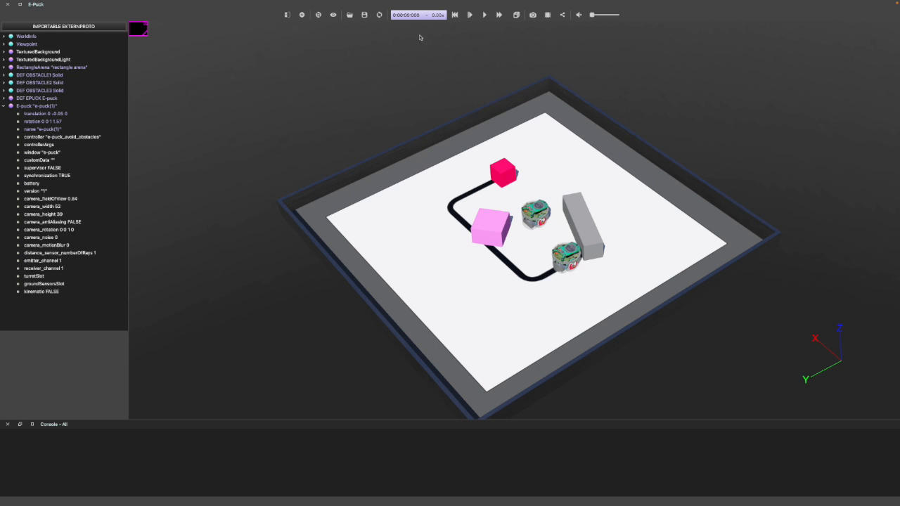
- Look at the arena from the Top View and West View presets and restore the initial viewpoint
left_click(318, 15)
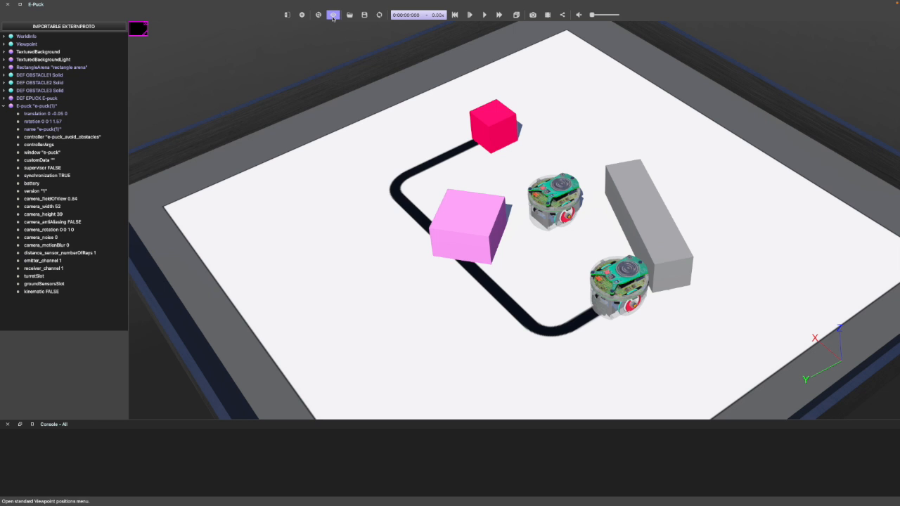
left_click(333, 14)
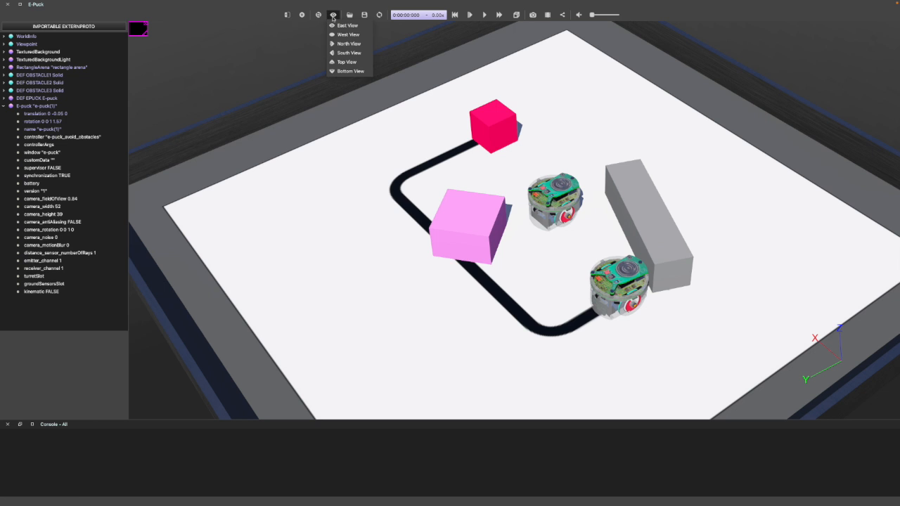
left_click(336, 62)
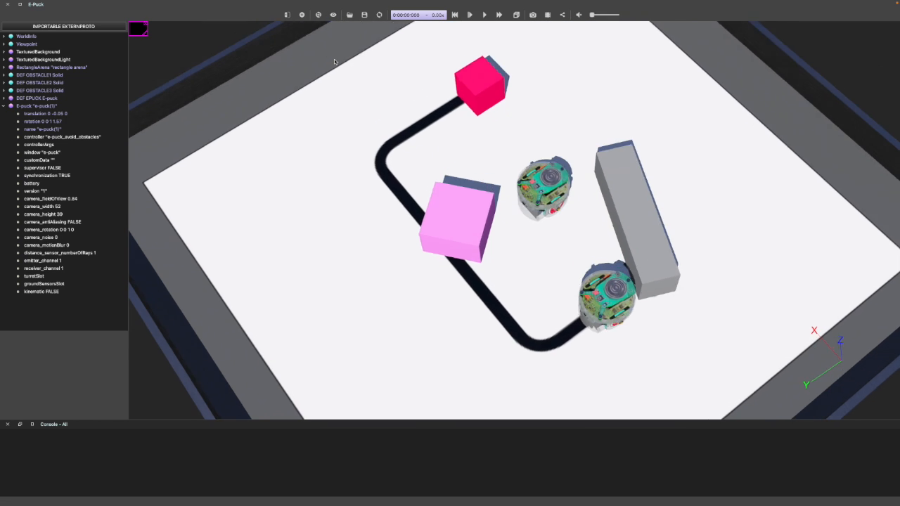
left_click(333, 15)
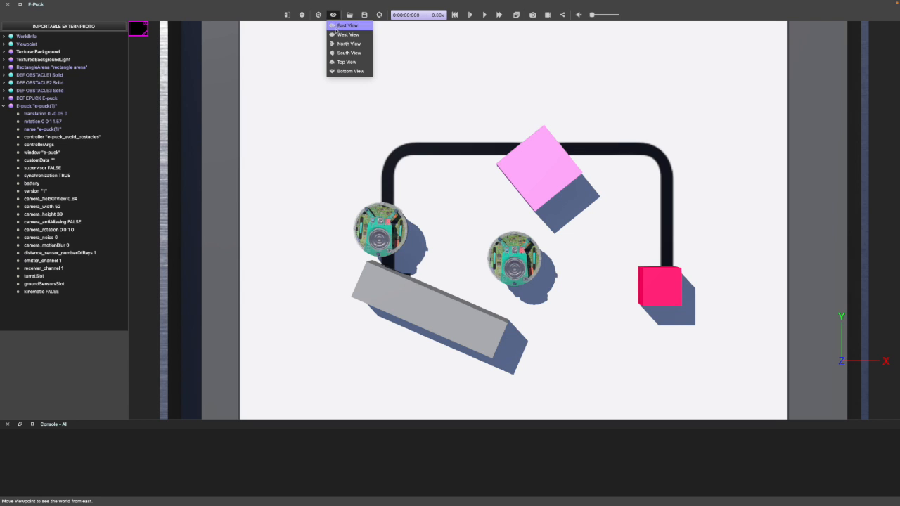
left_click(336, 34)
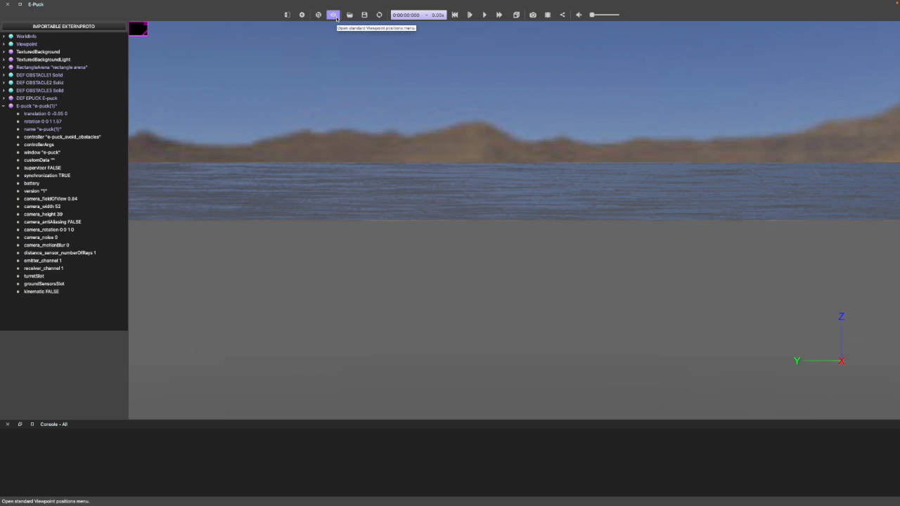
left_click(334, 15)
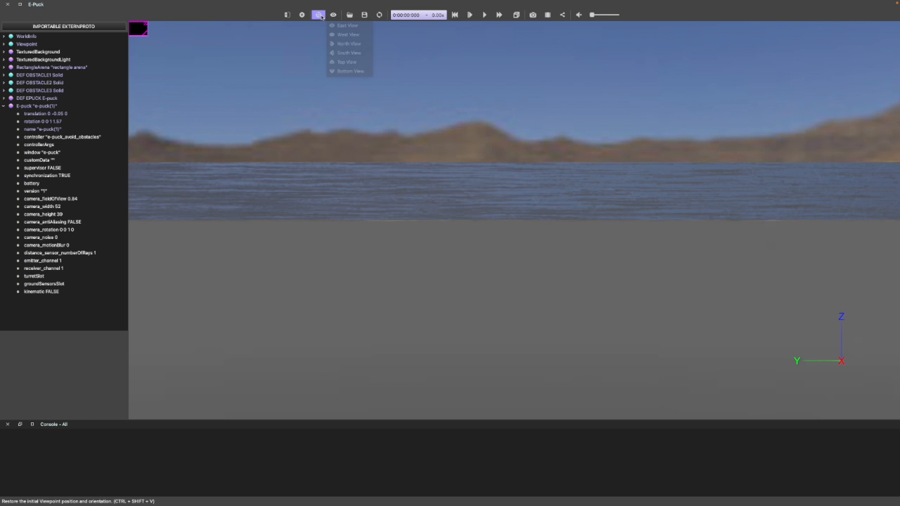
left_click(319, 16)
left_click(320, 15)
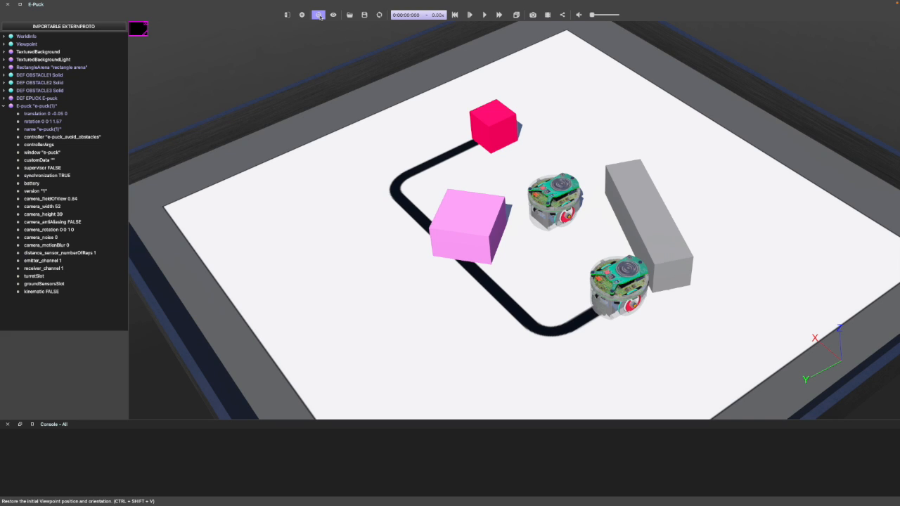
- Reload the world to discard the added E-puck, and run the simulation briefly before pausing it
left_click(379, 17)
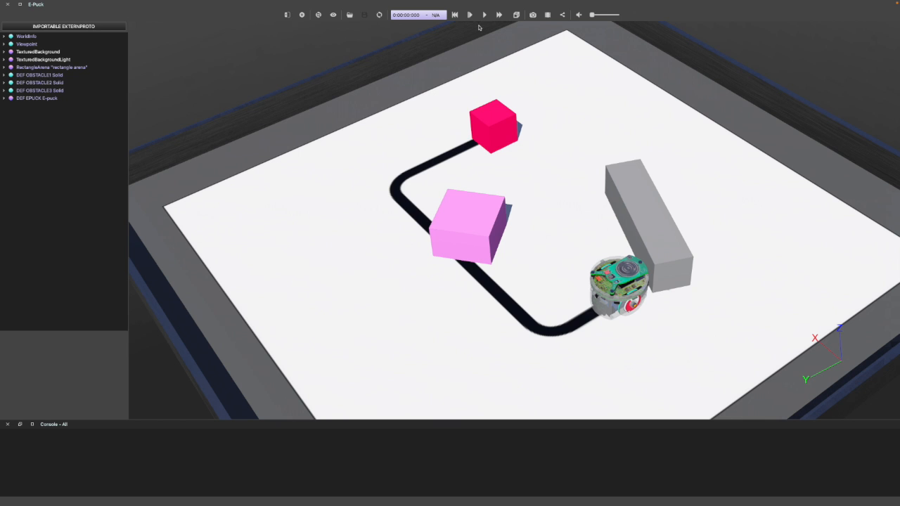
left_click(484, 15)
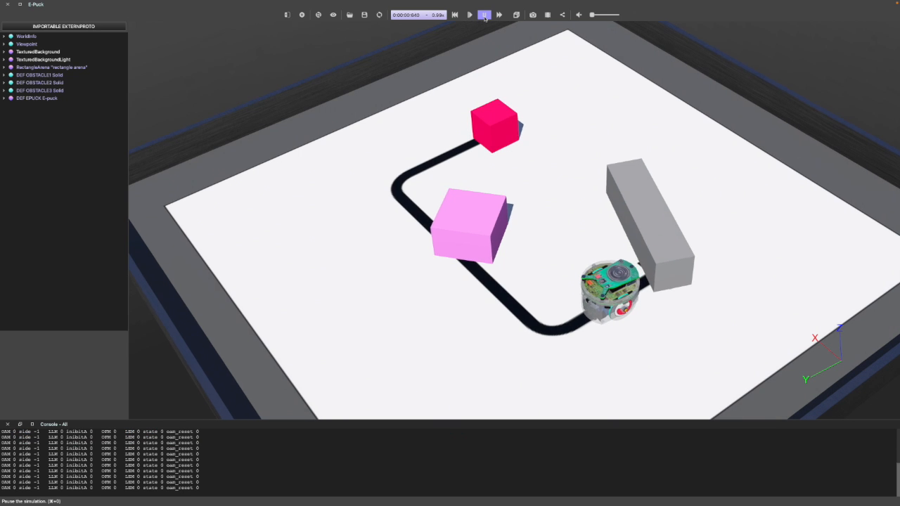
left_click(484, 14)
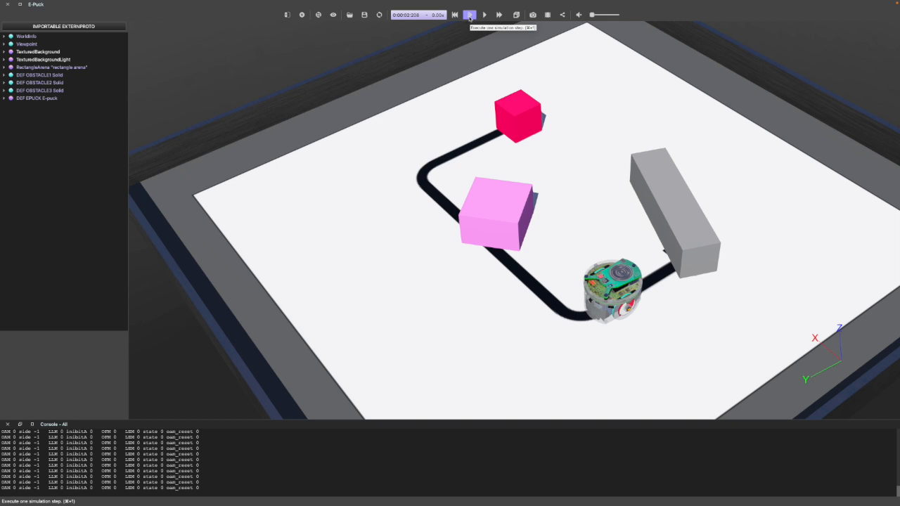
- Advance the paused simulation by several single time steps
left_click(469, 15)
left_click(470, 15)
left_click(470, 14)
left_click(469, 15)
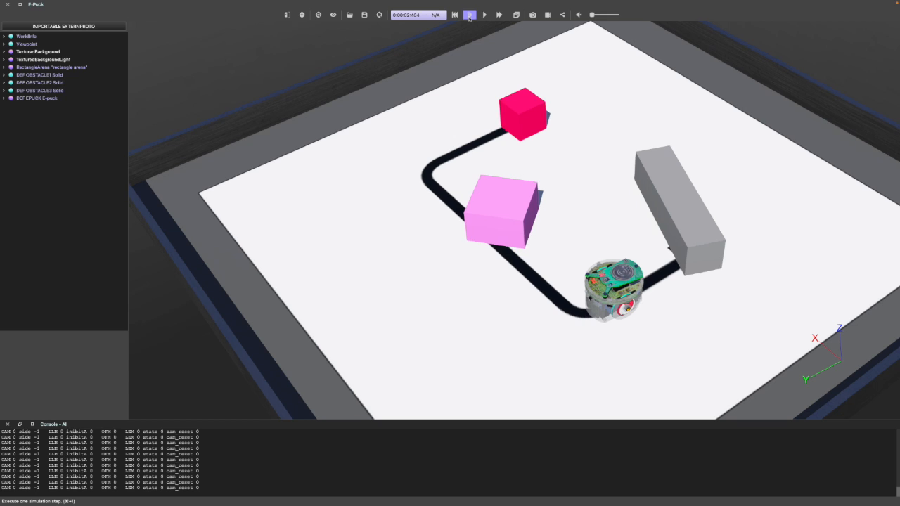
left_click(470, 15)
left_click(470, 15)
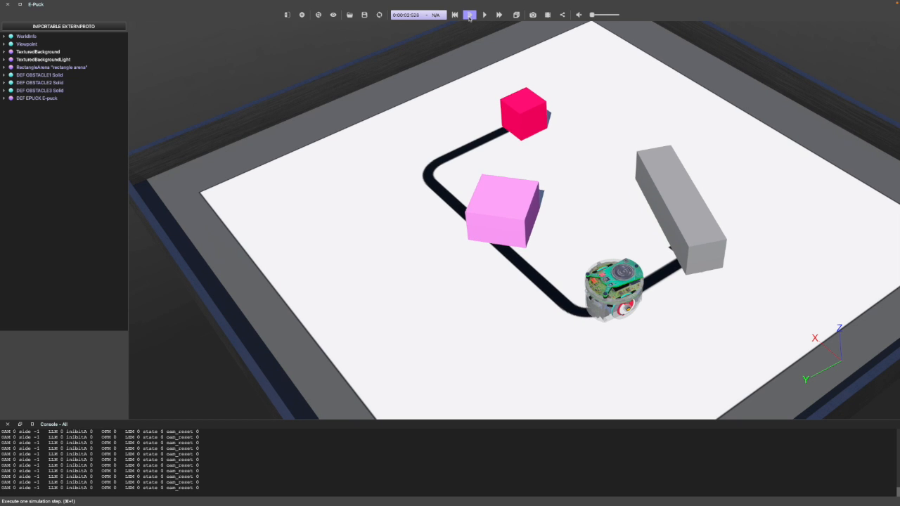
- Reset the simulation to its start and examine the controller's startup message in the console
left_click(455, 15)
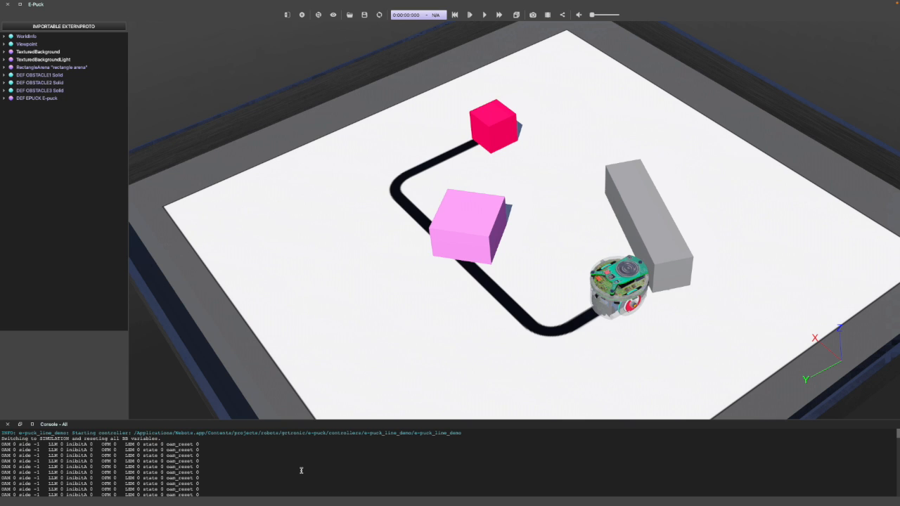
left_click_drag(4, 433, 270, 433)
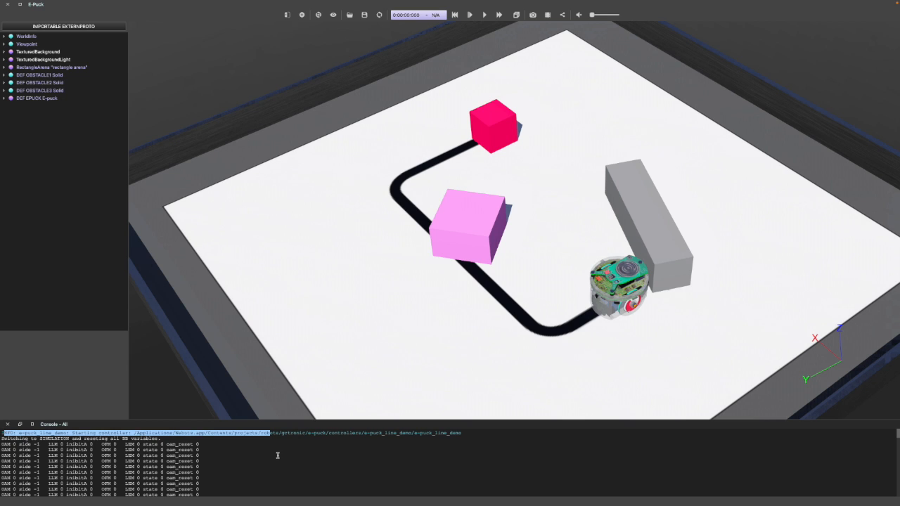
left_click(277, 456)
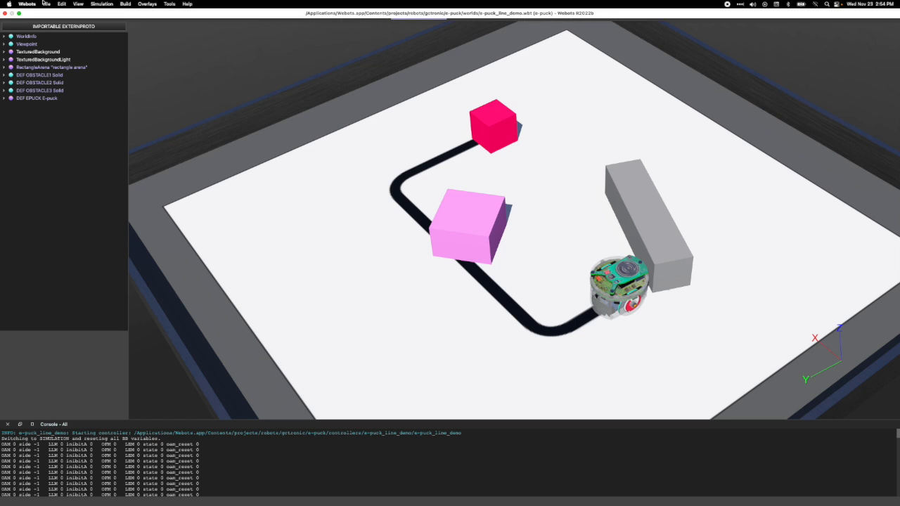
- Browse the sample worlds under robots, gctronic, e-puck and select e-puck_line.wbt
left_click(46, 4)
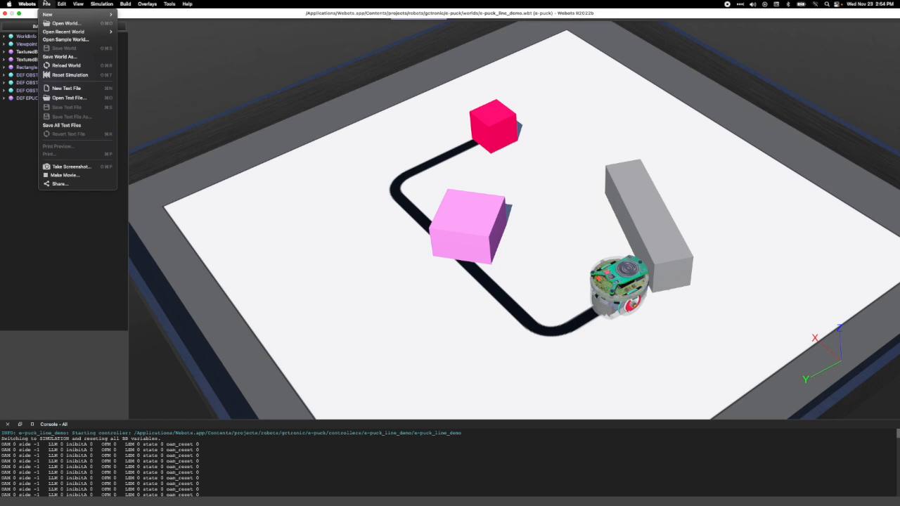
left_click(49, 39)
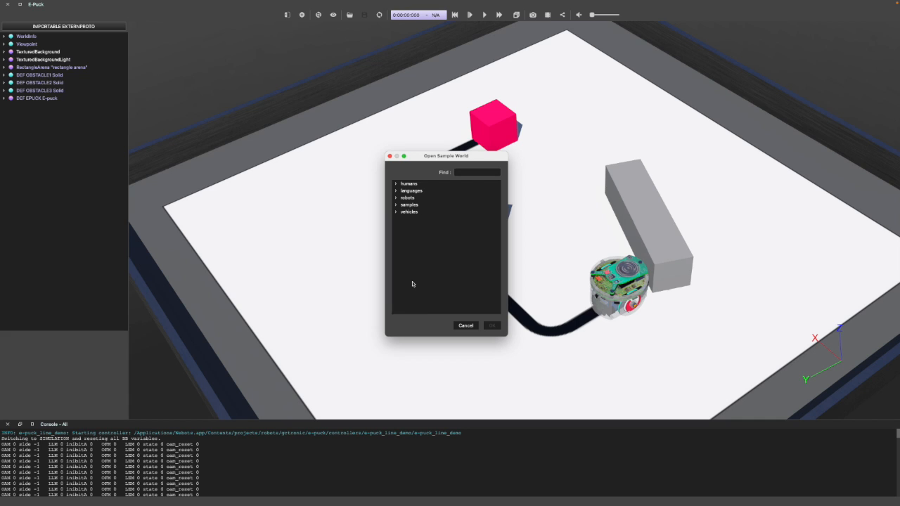
left_click(396, 198)
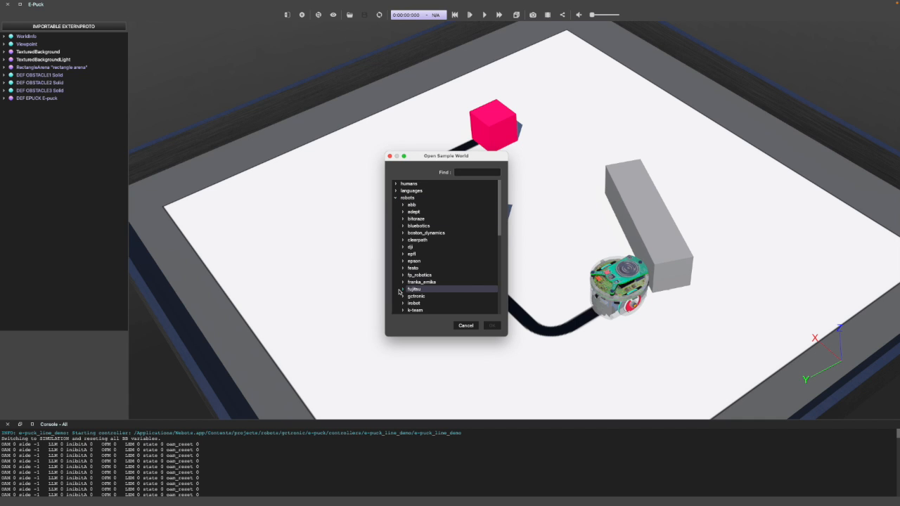
left_click(403, 296)
scroll(406, 292, "down", 2)
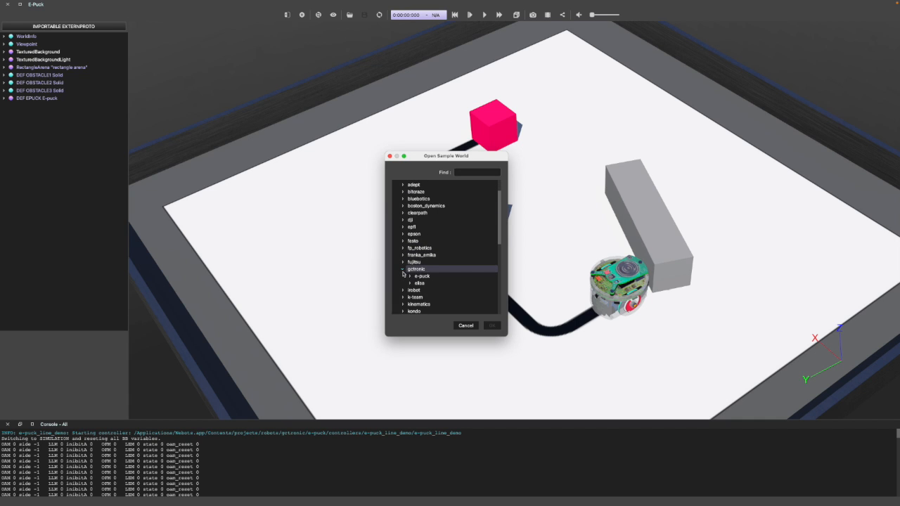
left_click(410, 280)
scroll(436, 295, "down", 3)
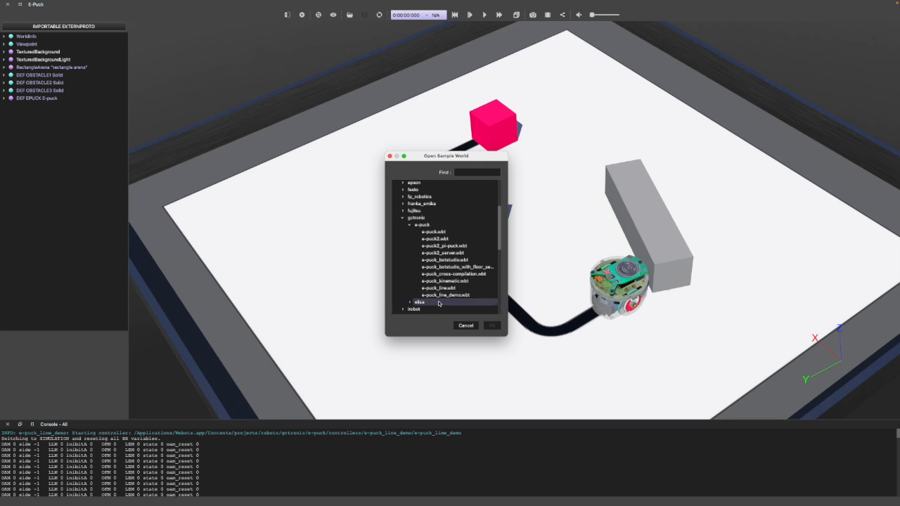
left_click(438, 288)
- Search the sample worlds for "line", and change the search term to "lida"
left_click(470, 172)
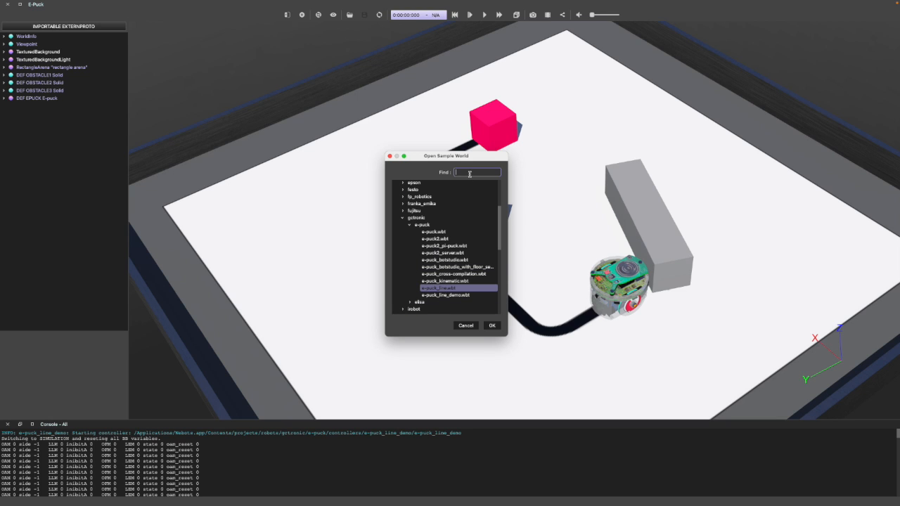
type("line")
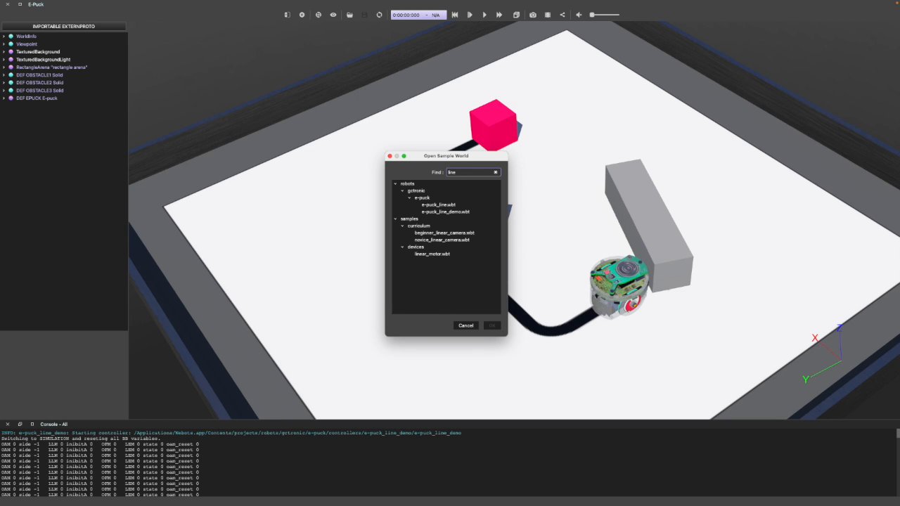
key("BackSpace")
key("BackSpace")
key("BackSpace")
type("ida")
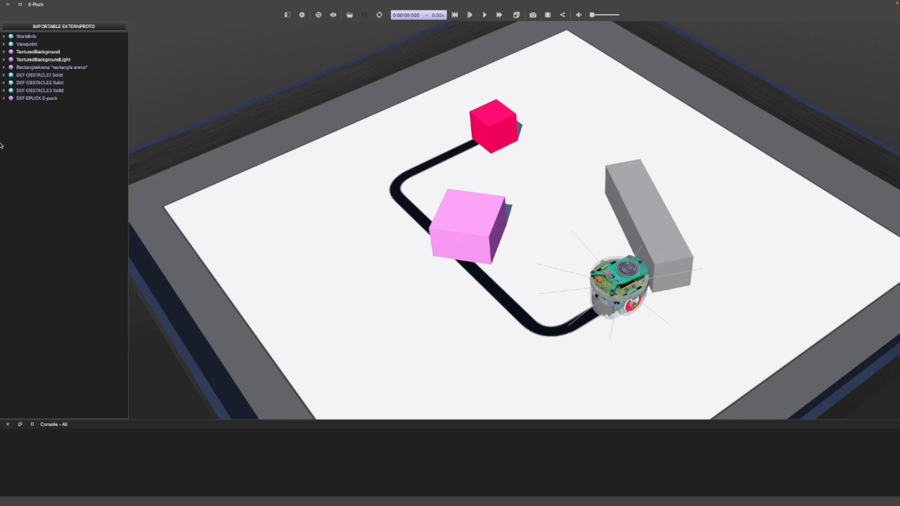
- Expand the E-puck node in the scene tree and open its e-puck_line_demo controller's source code for editing
left_click(5, 99)
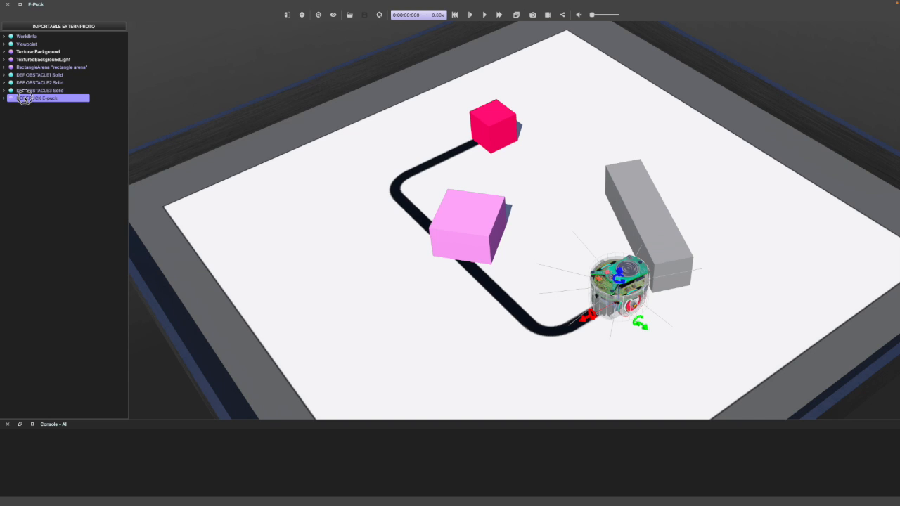
left_click(4, 98)
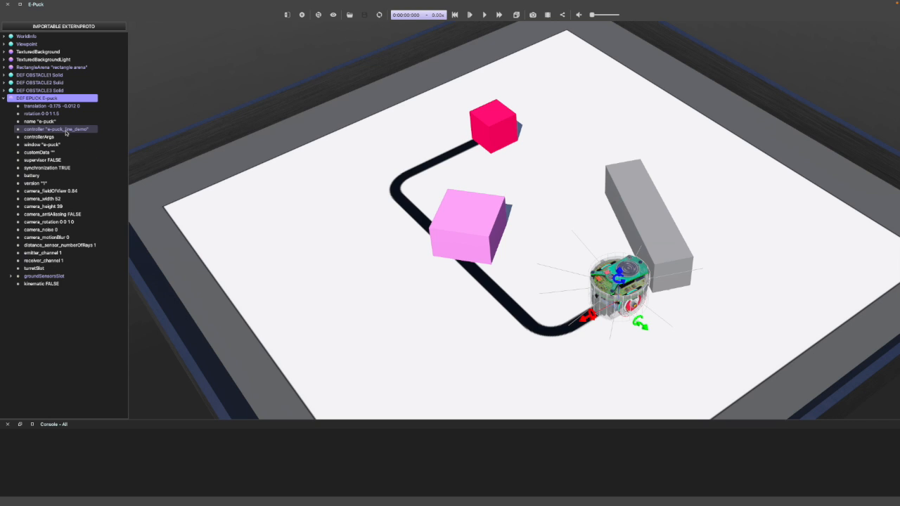
left_click(65, 131)
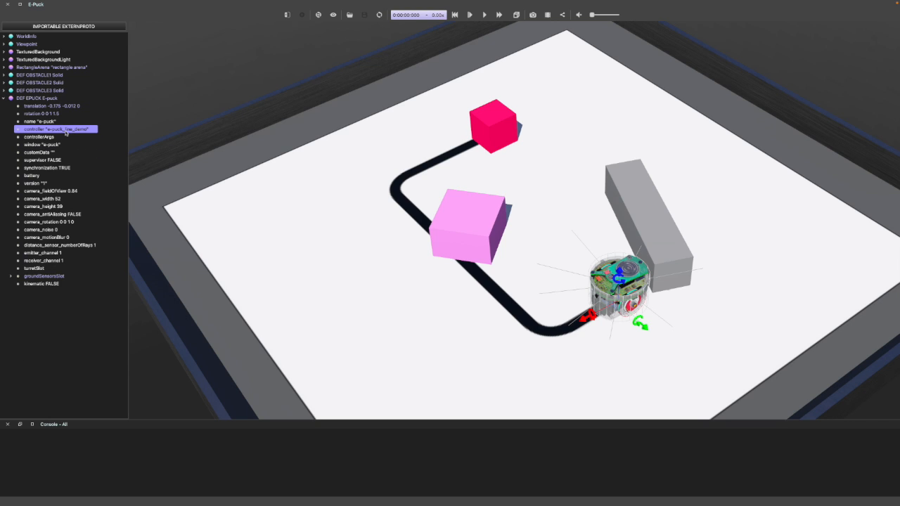
double_click(65, 131)
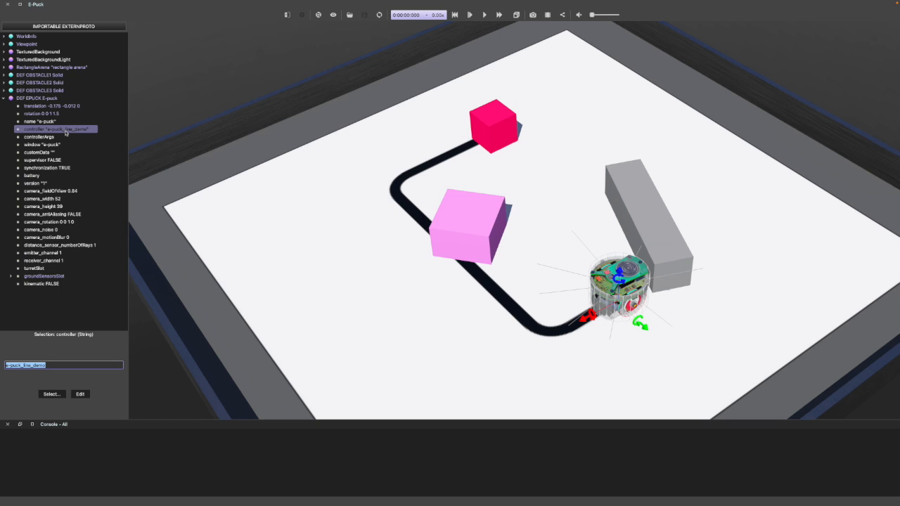
left_click(80, 394)
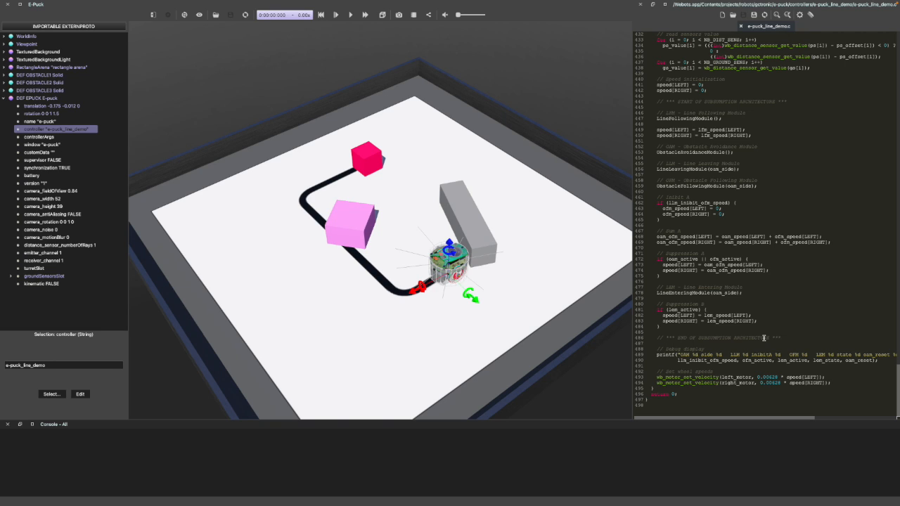
- Examine the wb_motor_set_velocity call and its left_motor argument near the end of the e-puck_line_demo controller code
double_click(690, 379)
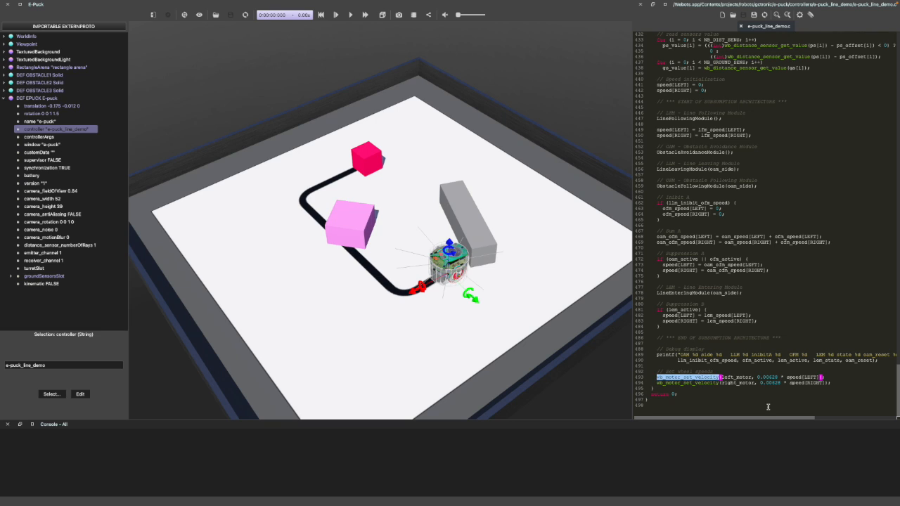
double_click(737, 378)
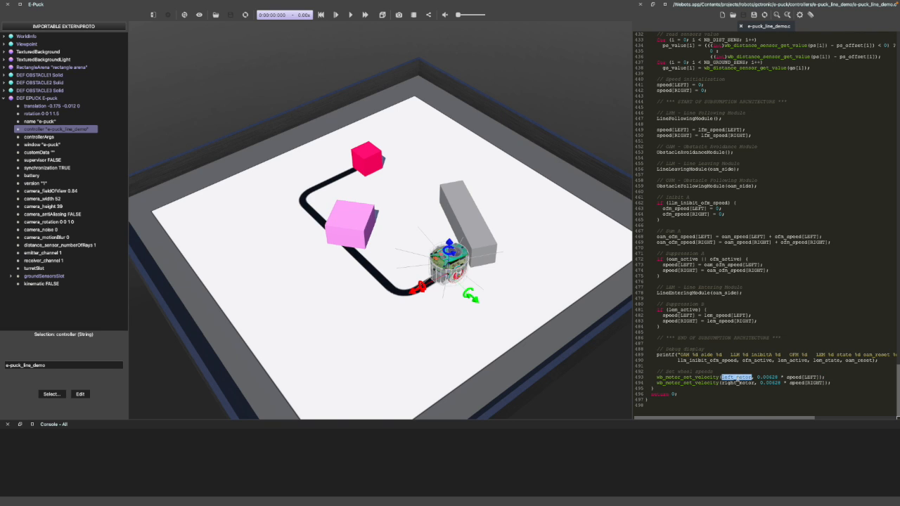
left_click(739, 337)
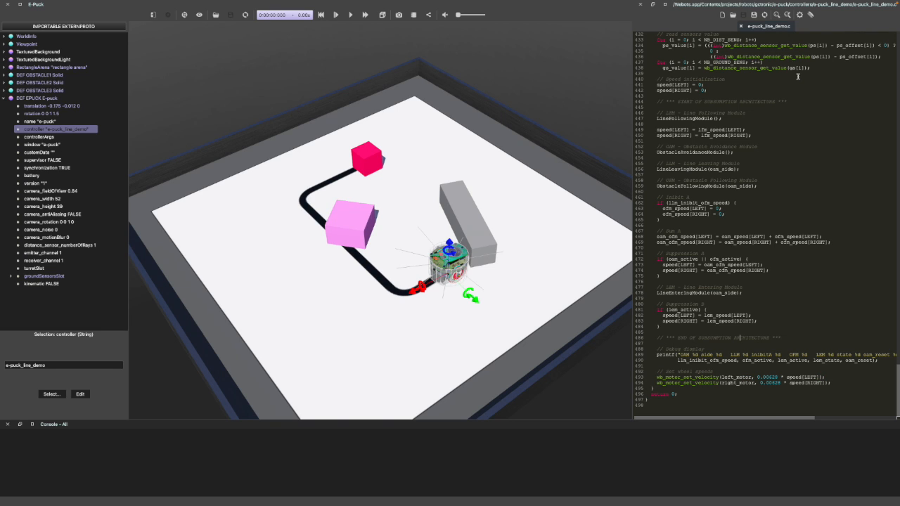